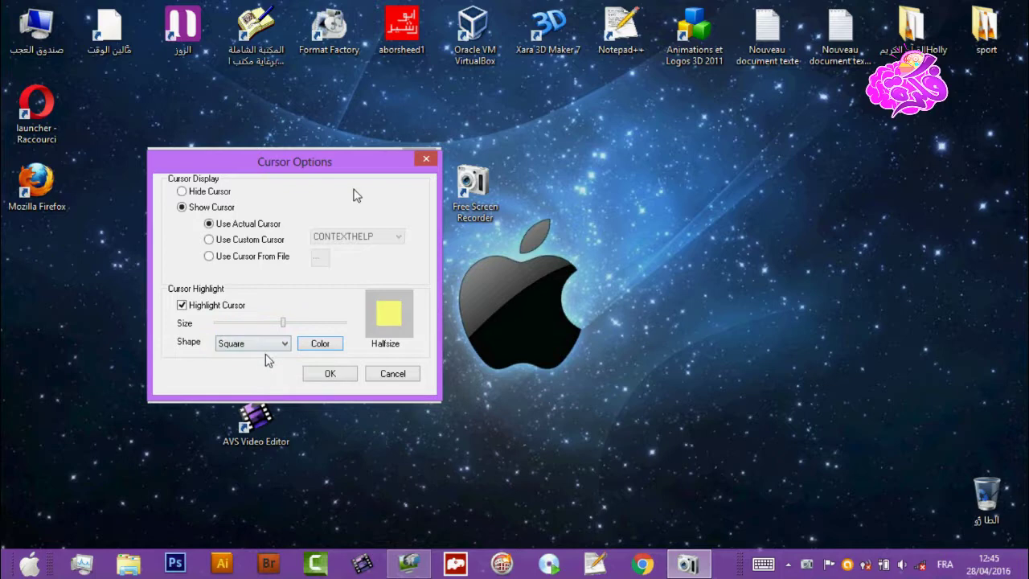
# Change the cursor highlight to a smaller circle in violet with red 223, green 115 and blue 247.
pyautogui.click(252, 343)
pyautogui.click(233, 387)
pyautogui.click(325, 343)
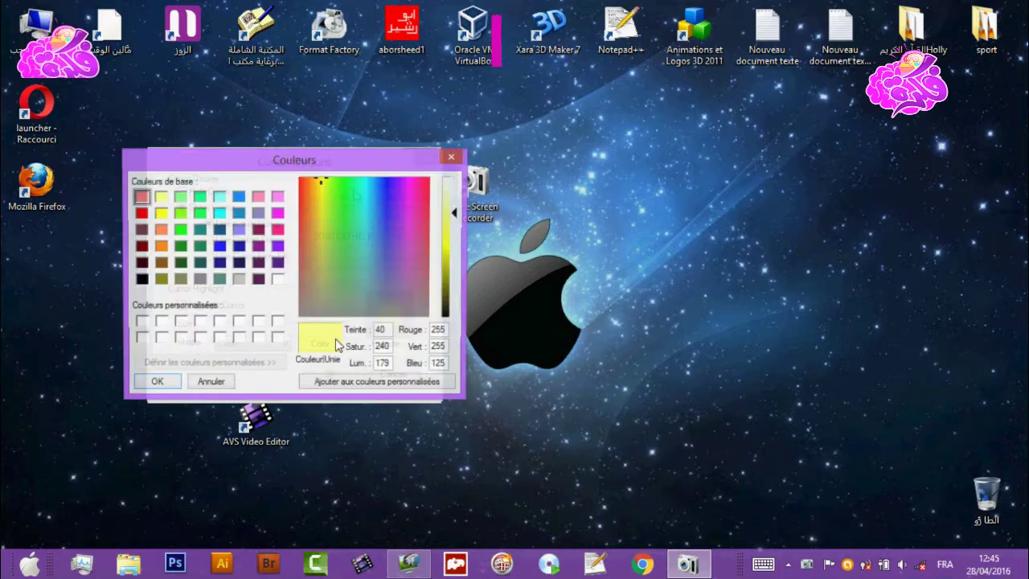
pyautogui.click(405, 194)
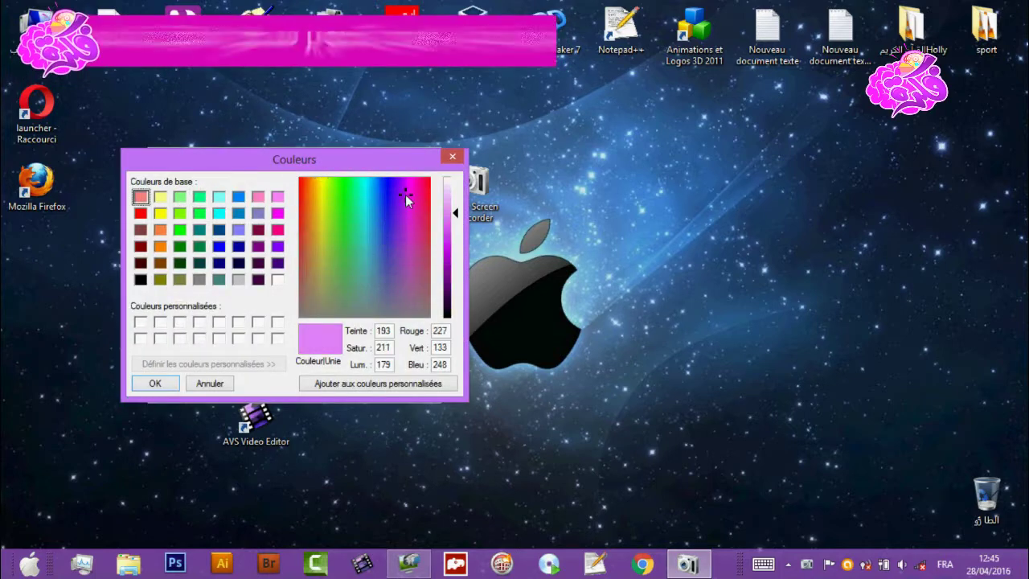
pyautogui.click(455, 219)
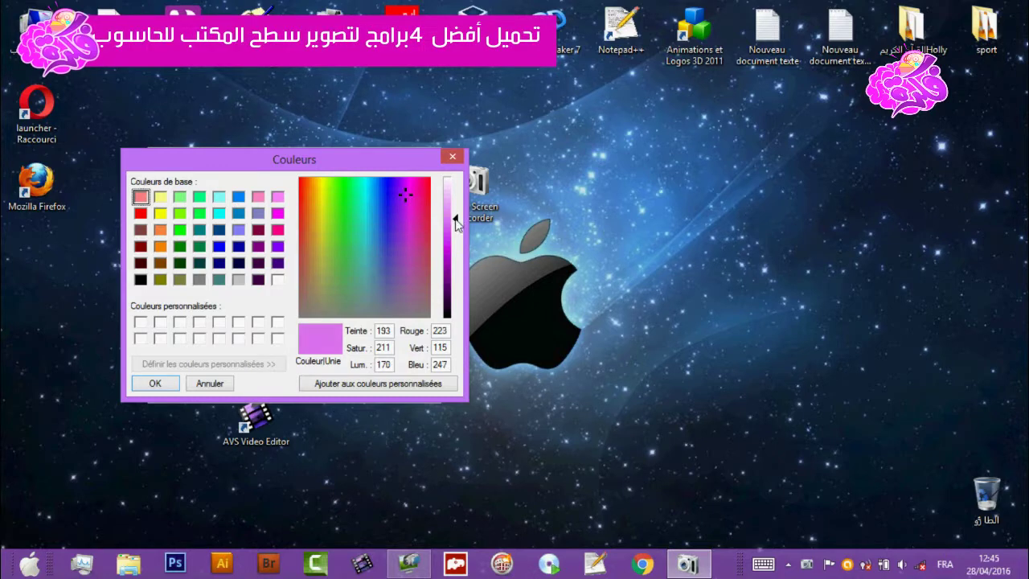
pyautogui.click(155, 383)
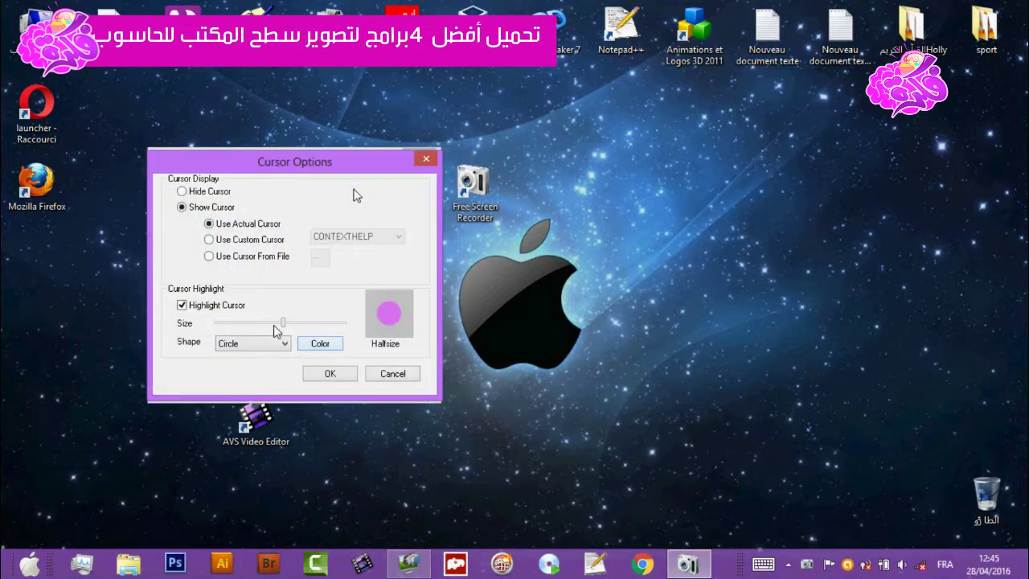
pyautogui.moveTo(282, 323); pyautogui.dragTo(262, 328)
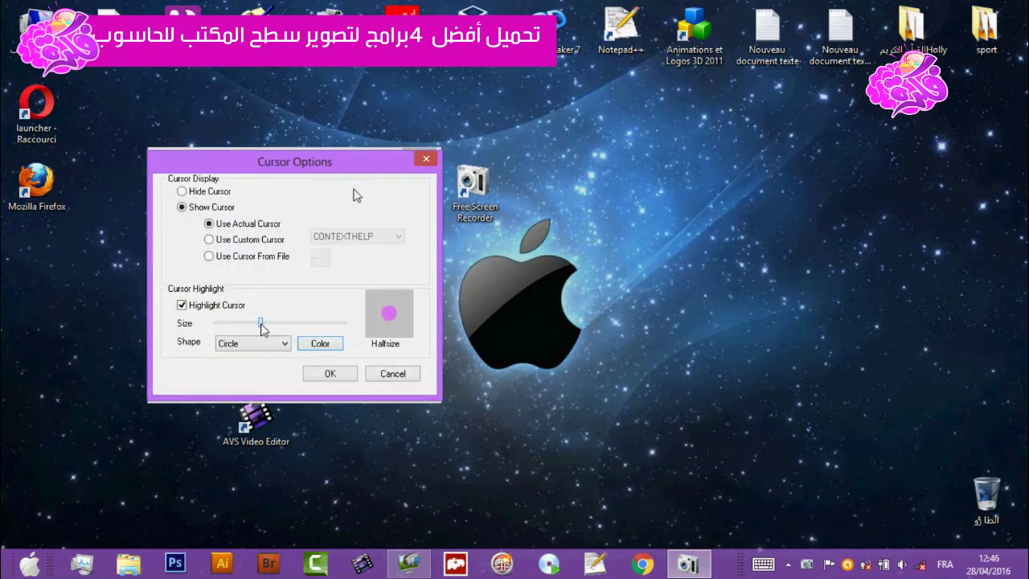
# Display the custom cursor CLOCK1 in recordings and accept the cursor options.
pyautogui.click(209, 239)
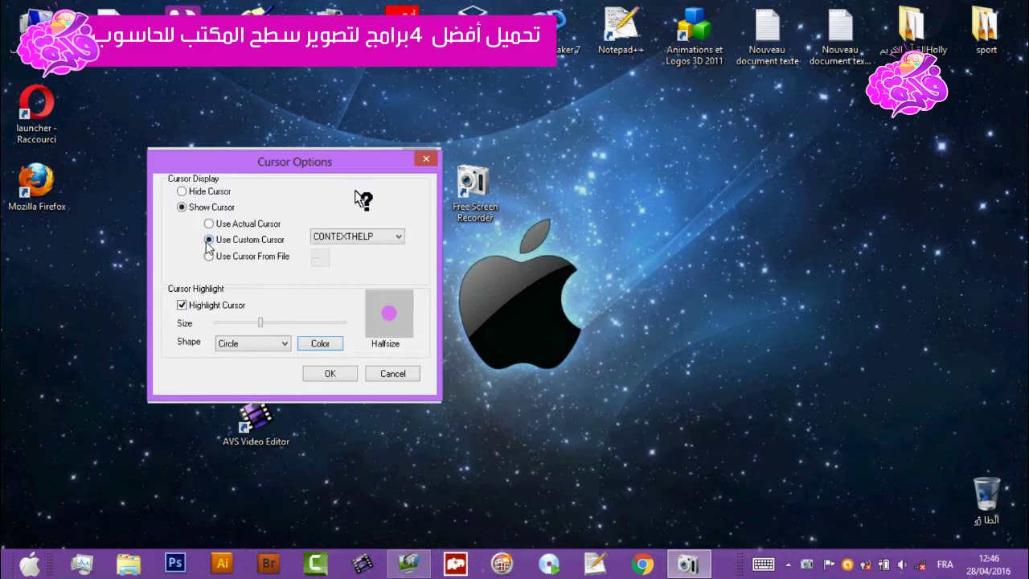
pyautogui.click(319, 241)
pyautogui.click(328, 253)
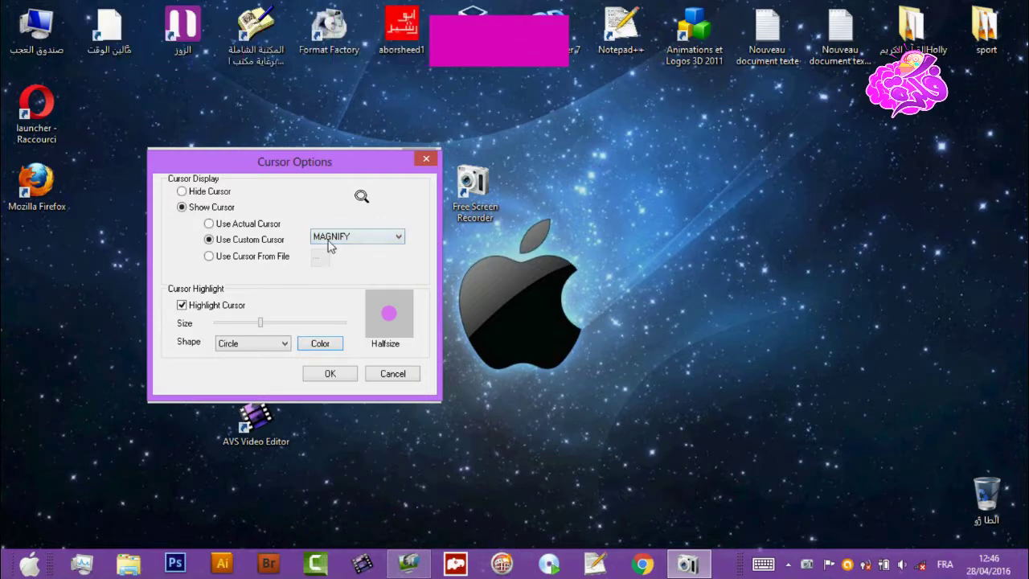
pyautogui.click(329, 241)
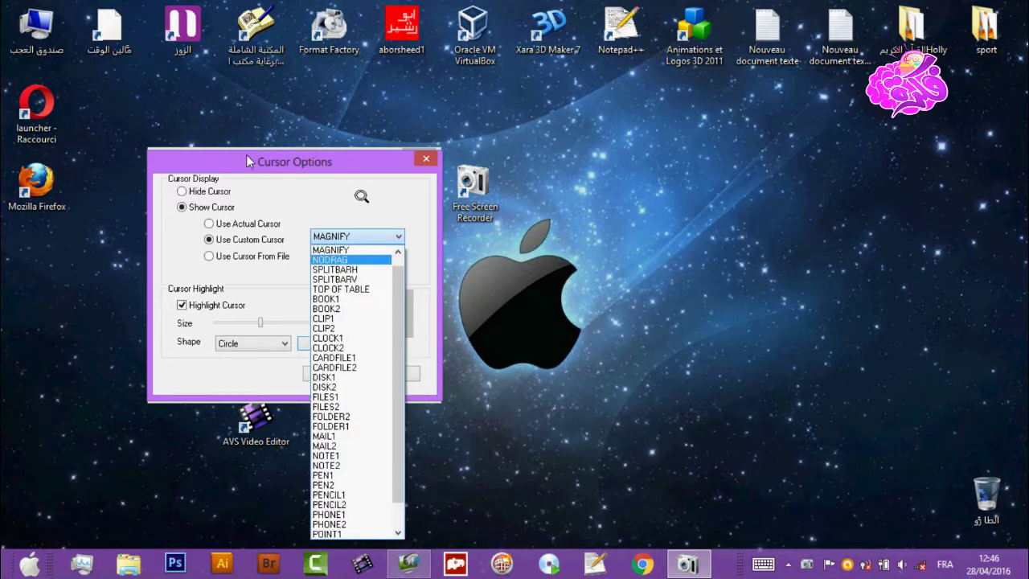
pyautogui.press('Down')
pyautogui.press('Down')
pyautogui.press('Down')
pyautogui.press('Down')
pyautogui.press('Down')
pyautogui.press('Down')
pyautogui.press('Down')
pyautogui.press('Down')
pyautogui.press('Down')
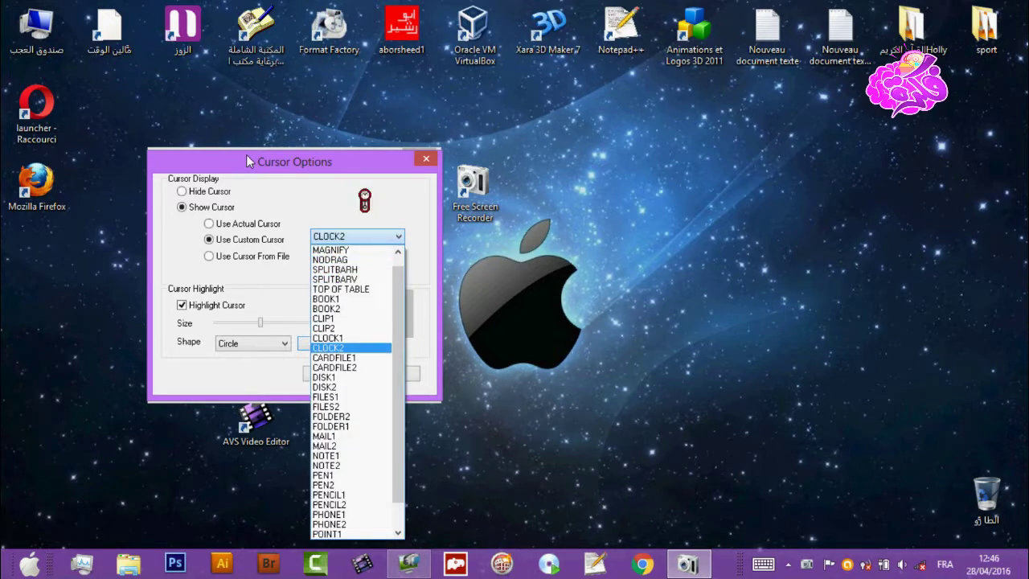
pyautogui.press('Down')
pyautogui.press('Down')
pyautogui.press('Down')
pyautogui.press('Up')
pyautogui.press('Up')
pyautogui.press('Up')
pyautogui.press('Up')
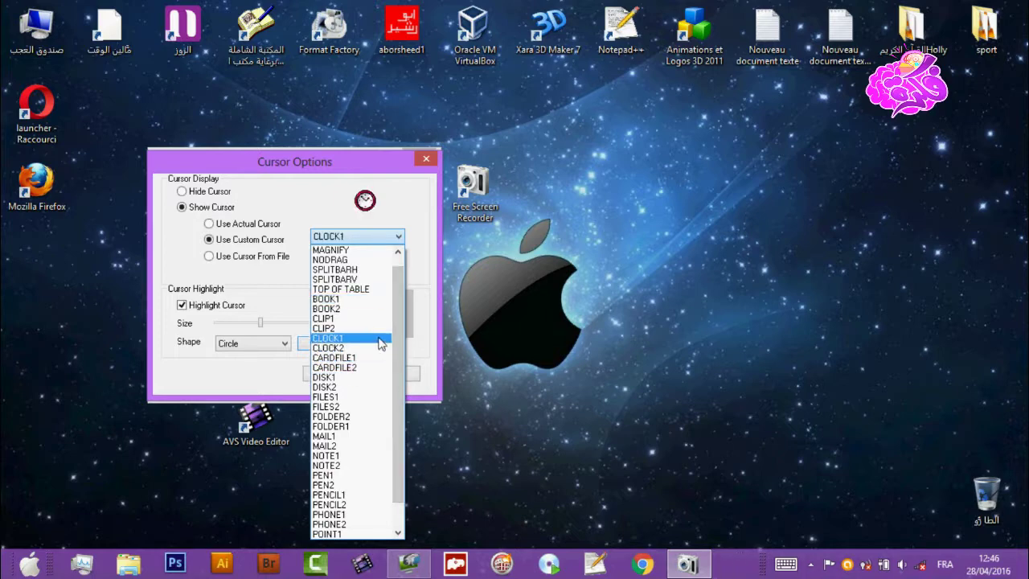
pyautogui.click(353, 337)
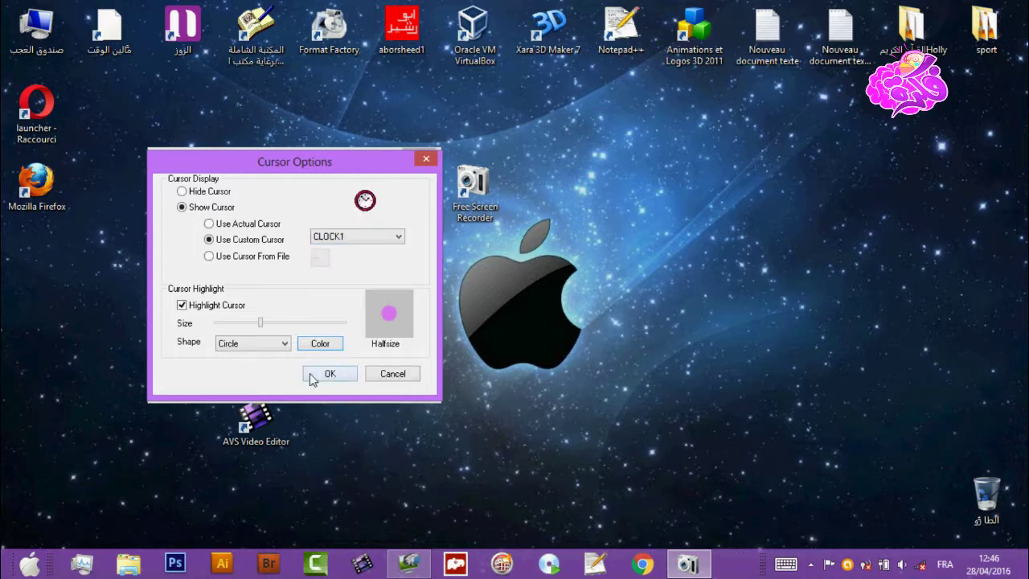
pyautogui.click(328, 372)
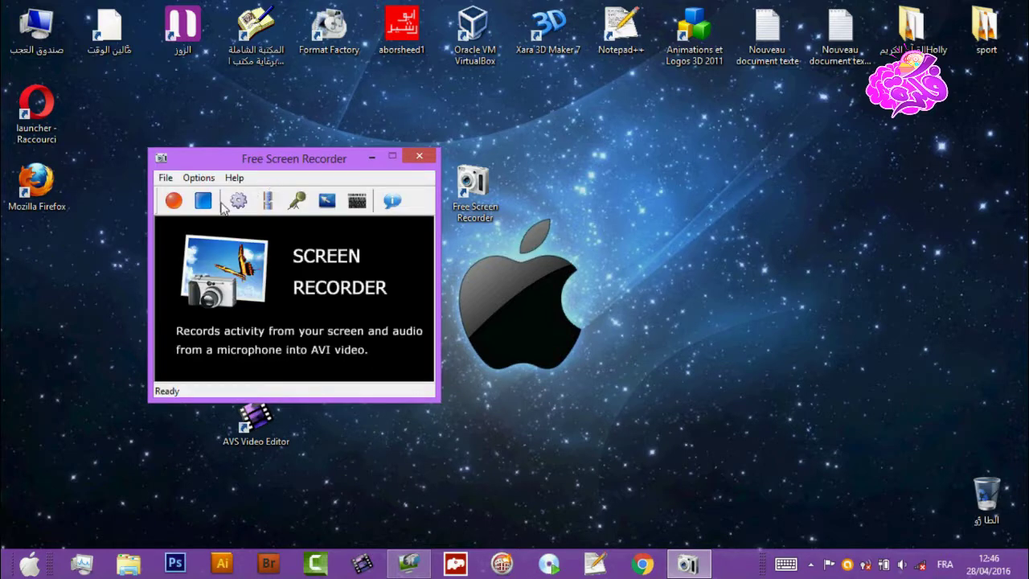
# Start a screen recording and minimize the recorder window to capture some activity on the desktop.
pyautogui.click(174, 203)
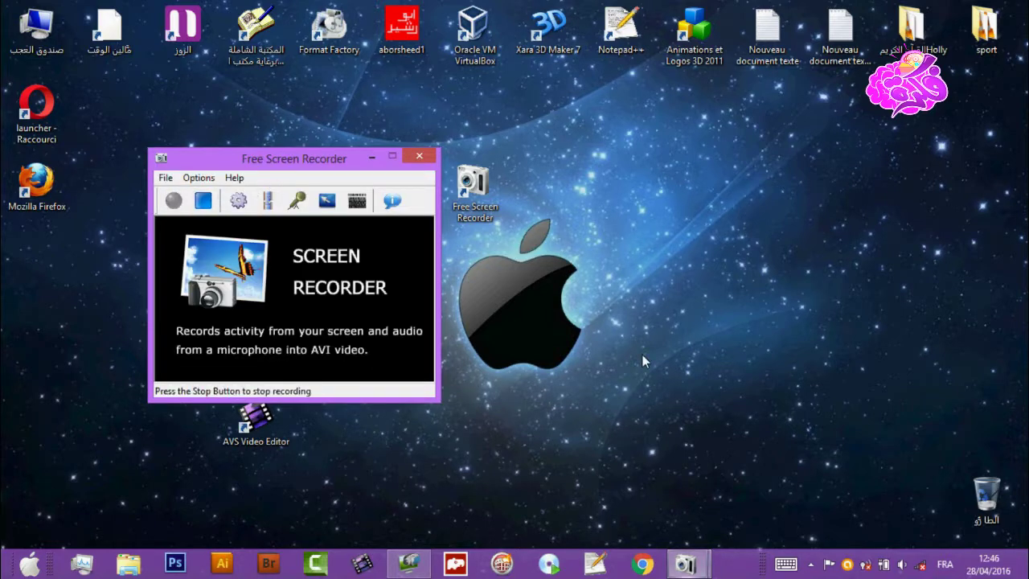
pyautogui.click(369, 157)
pyautogui.moveTo(768, 250); pyautogui.dragTo(657, 341)
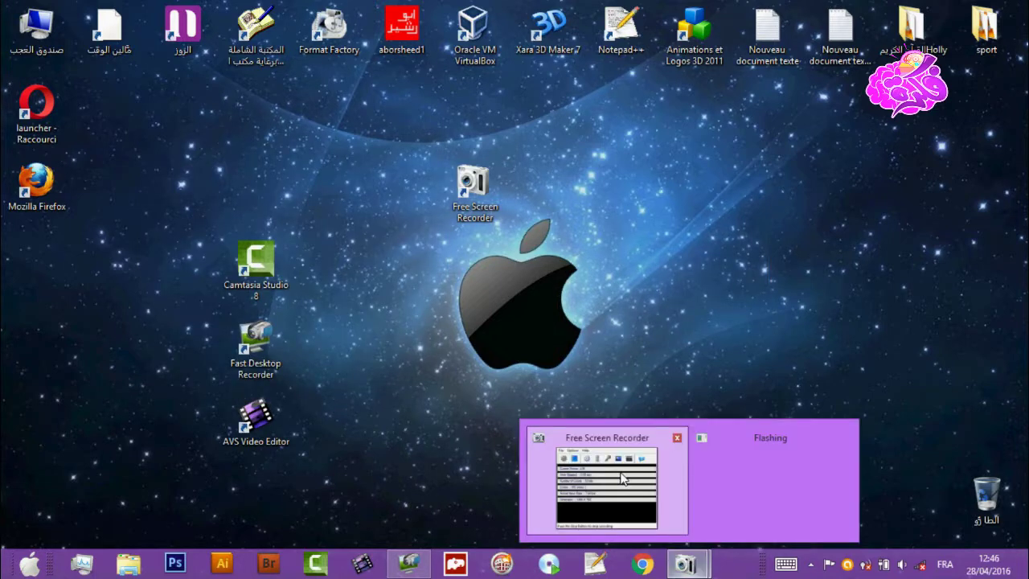
# Stop the recording and save it as the AVI file newfile in the Free Screen Recorder folder.
pyautogui.click(685, 563)
pyautogui.click(192, 206)
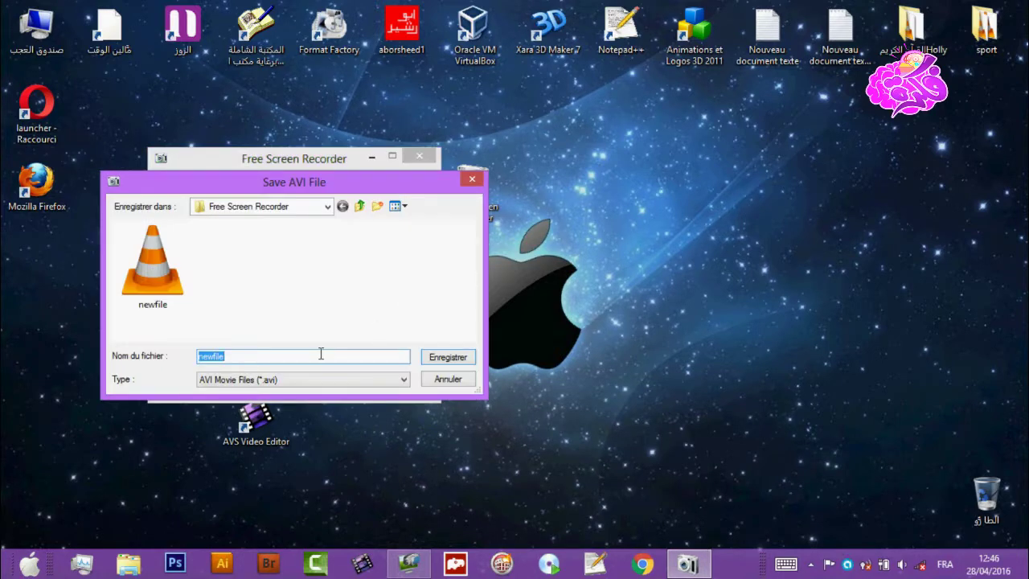
pyautogui.click(441, 357)
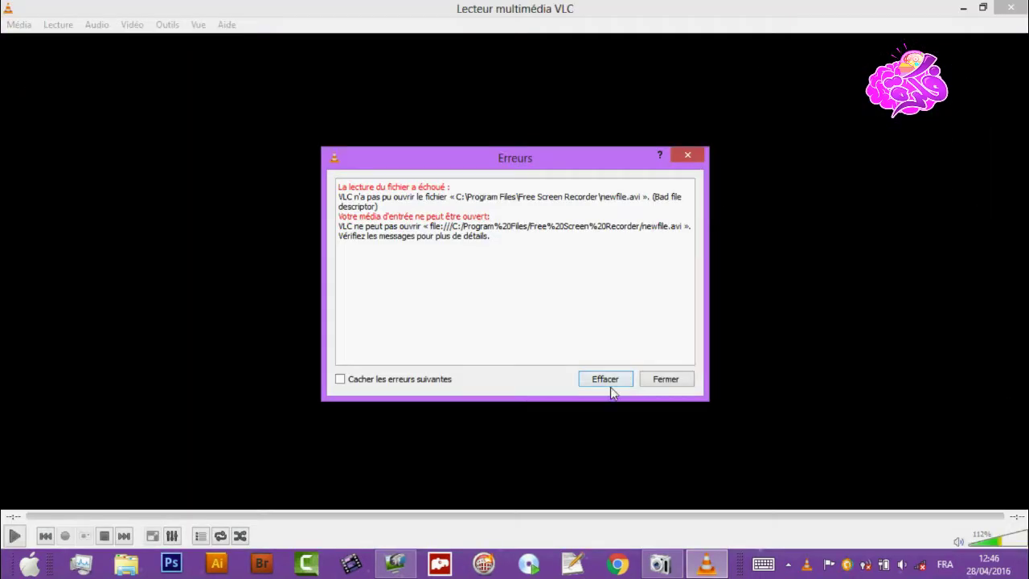
# Clear and dismiss the playback errors and quit VLC.
pyautogui.click(610, 385)
pyautogui.click(675, 380)
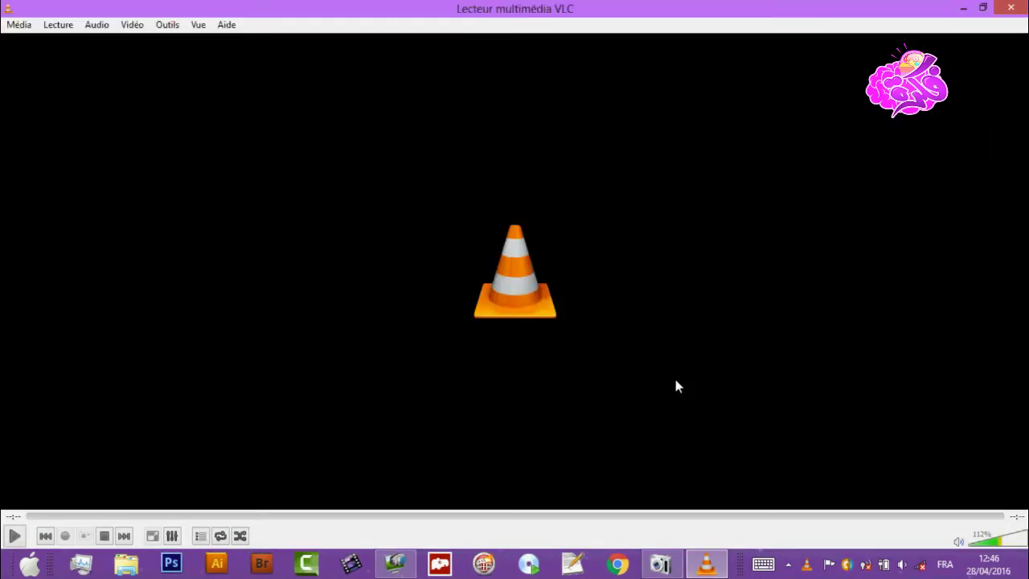
pyautogui.hotkey('ctrl', 'q')
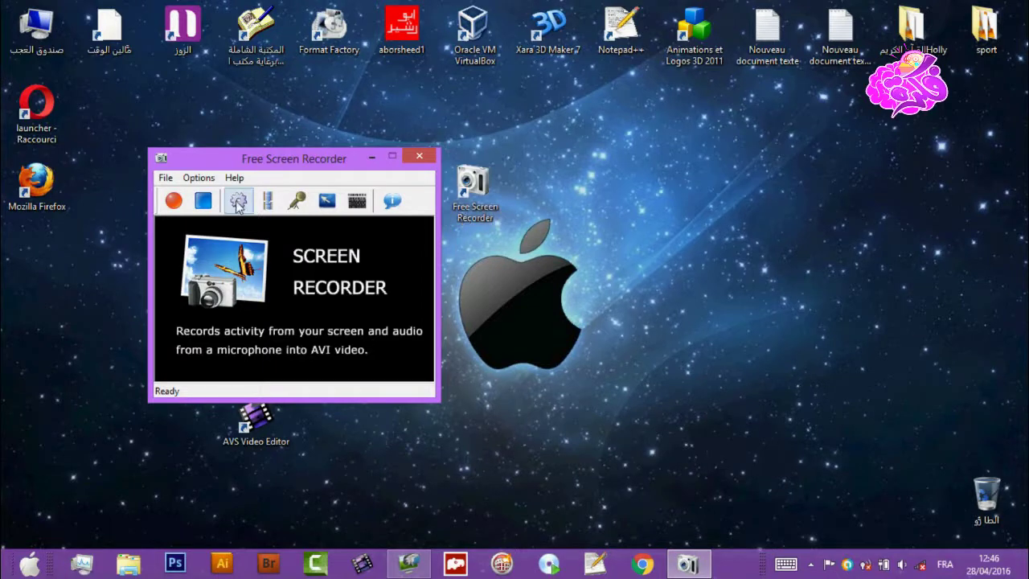
# Close Free Screen Recorder and move its desktop shortcut directly above the Camtasia Studio 8 shortcut.
pyautogui.click(422, 159)
pyautogui.moveTo(481, 184); pyautogui.dragTo(266, 225)
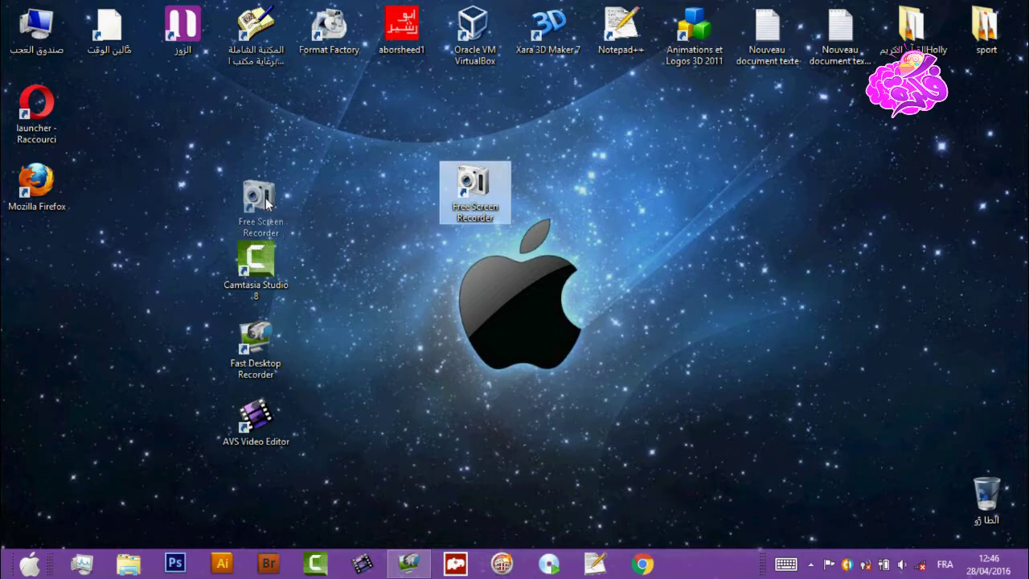
# Locate the Camtasia Studio 8 and Camtasia Recorder 8 launchers and view the actions available for the recorder.
pyautogui.click(289, 254)
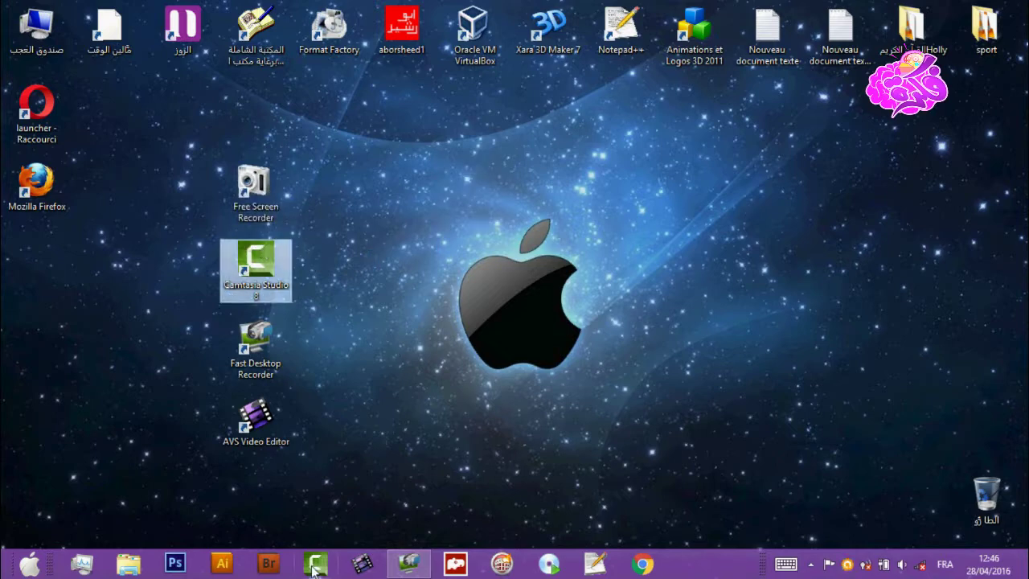
pyautogui.moveTo(313, 568)
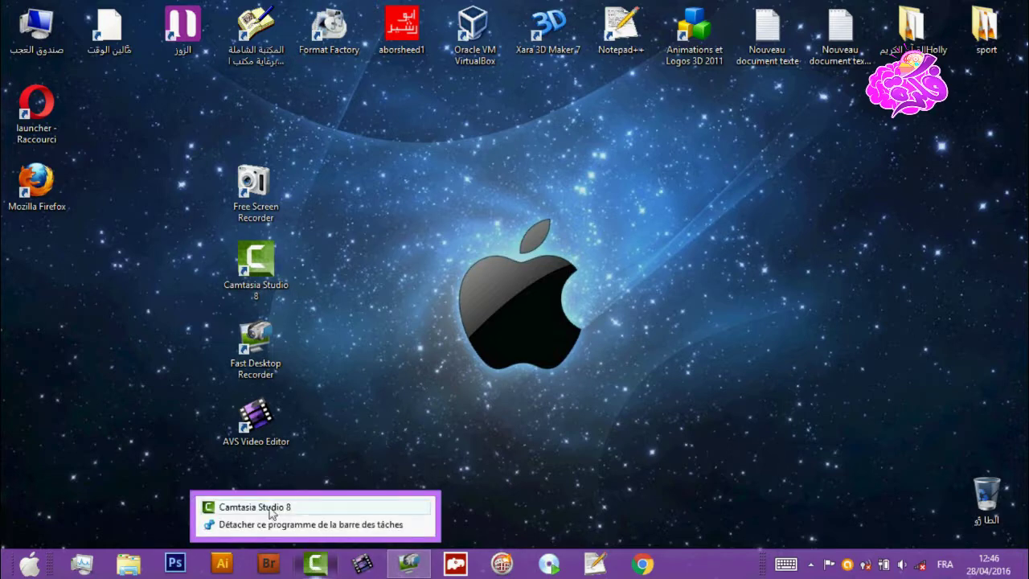
pyautogui.click(39, 569)
pyautogui.click(33, 566)
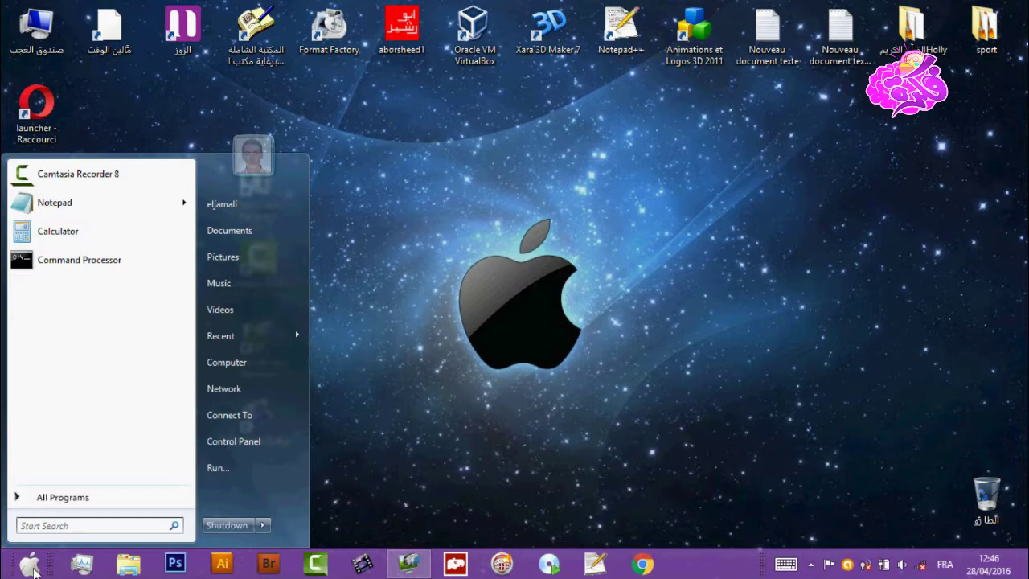
pyautogui.rightClick(114, 181)
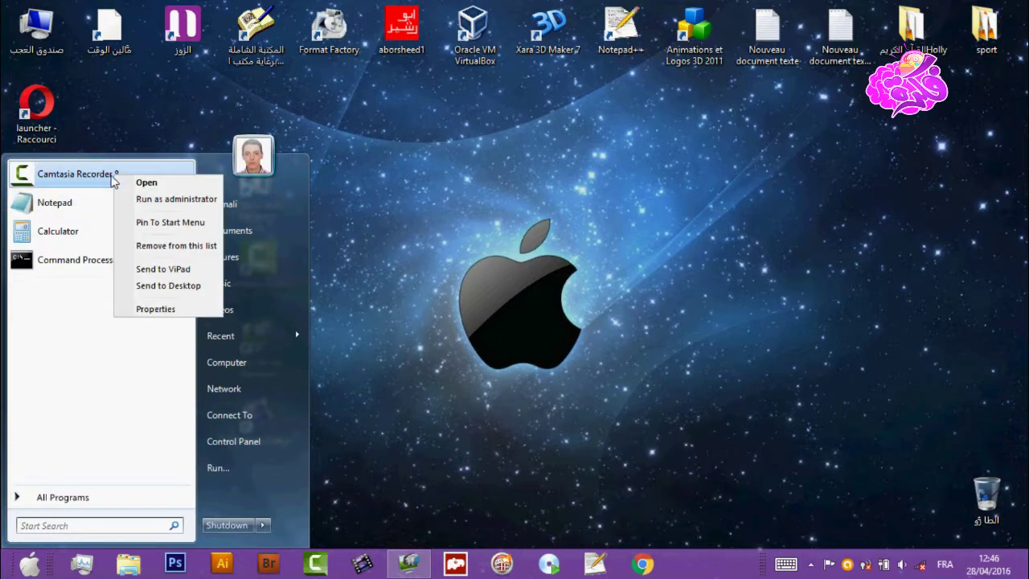
pyautogui.click(580, 204)
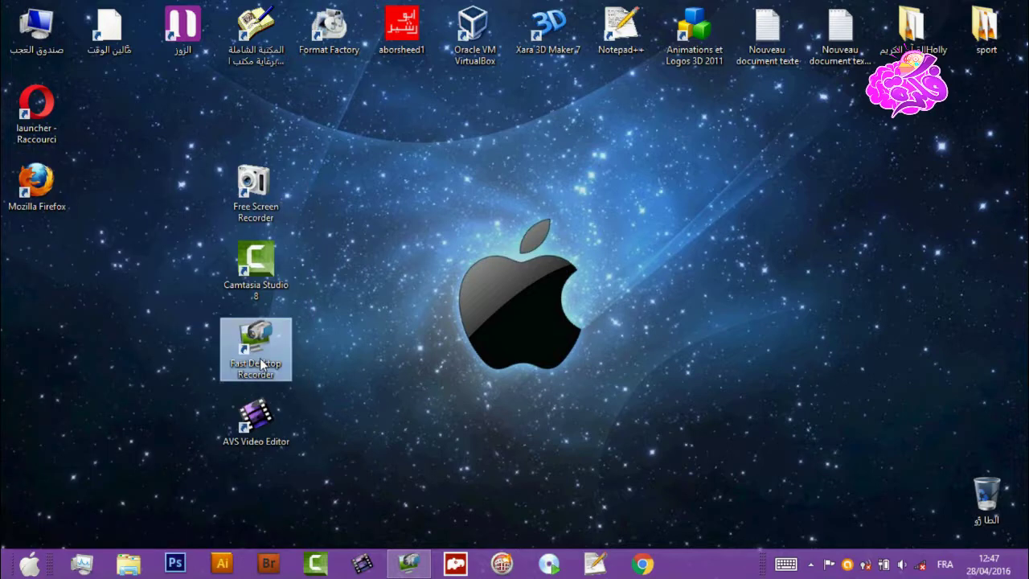
pyautogui.doubleClick(257, 344)
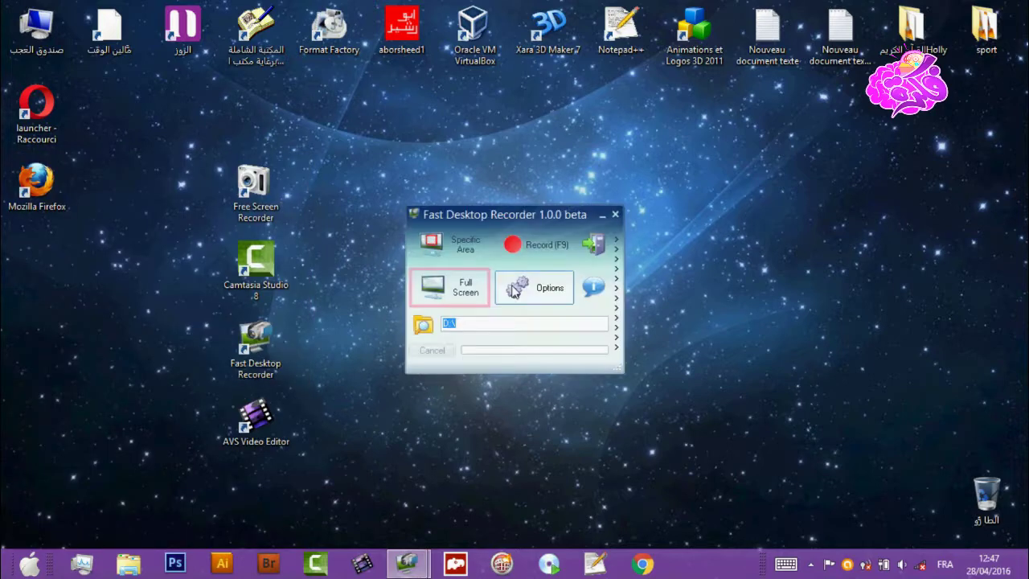
pyautogui.click(614, 216)
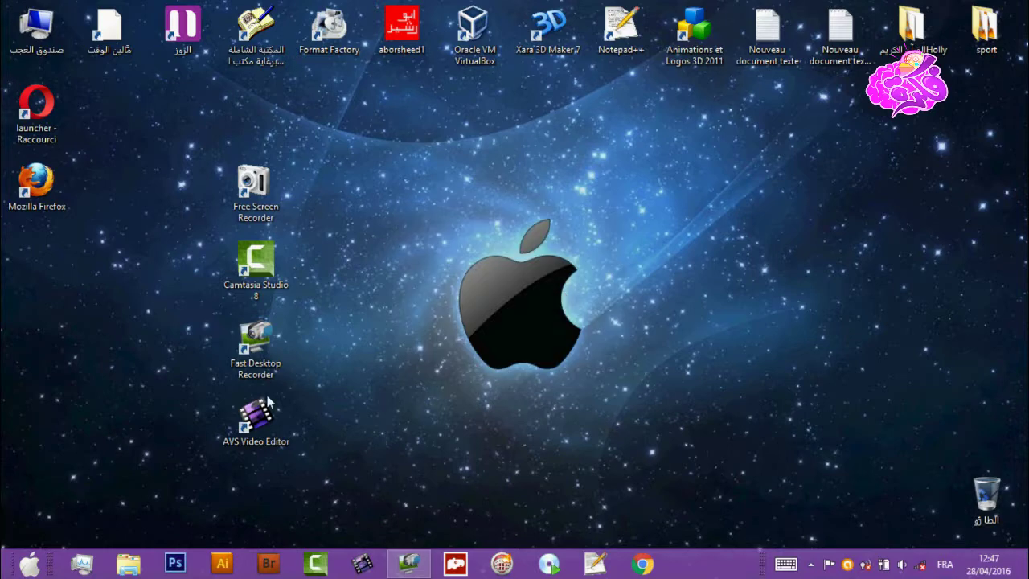
pyautogui.moveTo(268, 402); pyautogui.dragTo(275, 339)
# Open Fast Desktop Recorder and define a specific recording area about 424 by 544 pixels around the four recorder and editor shortcuts.
pyautogui.doubleClick(275, 336)
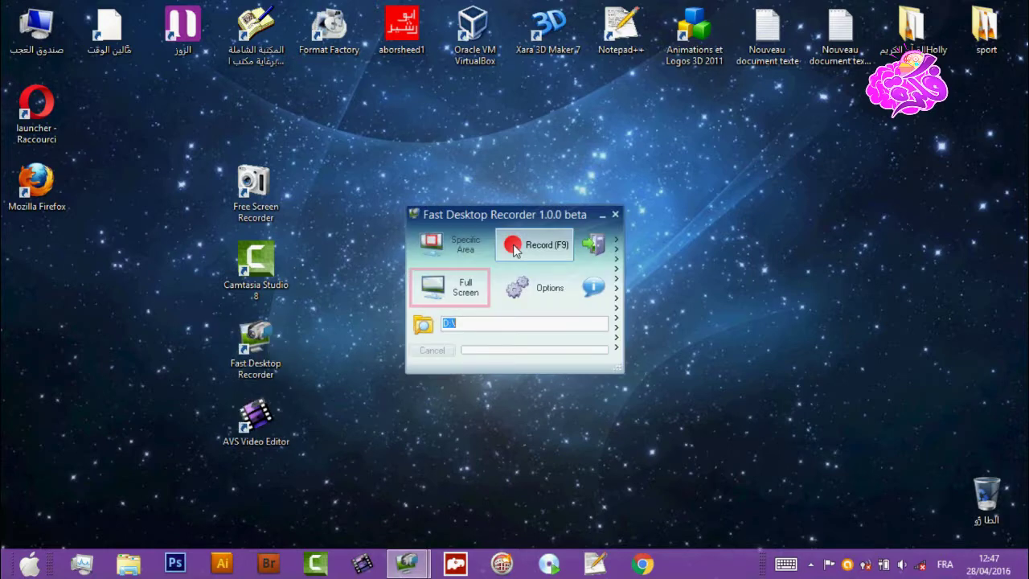
pyautogui.click(440, 256)
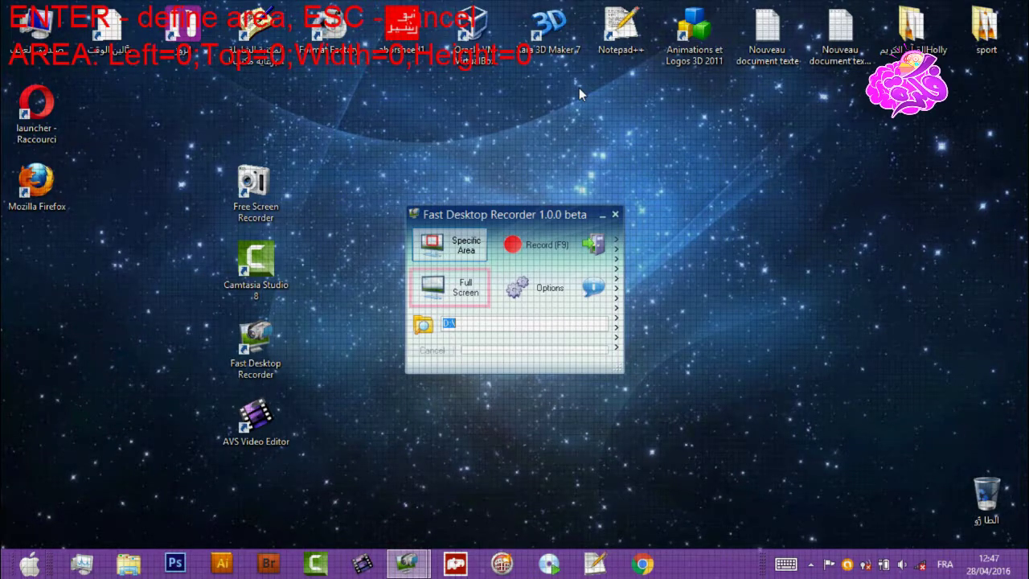
pyautogui.moveTo(295, 492); pyautogui.dragTo(773, 406)
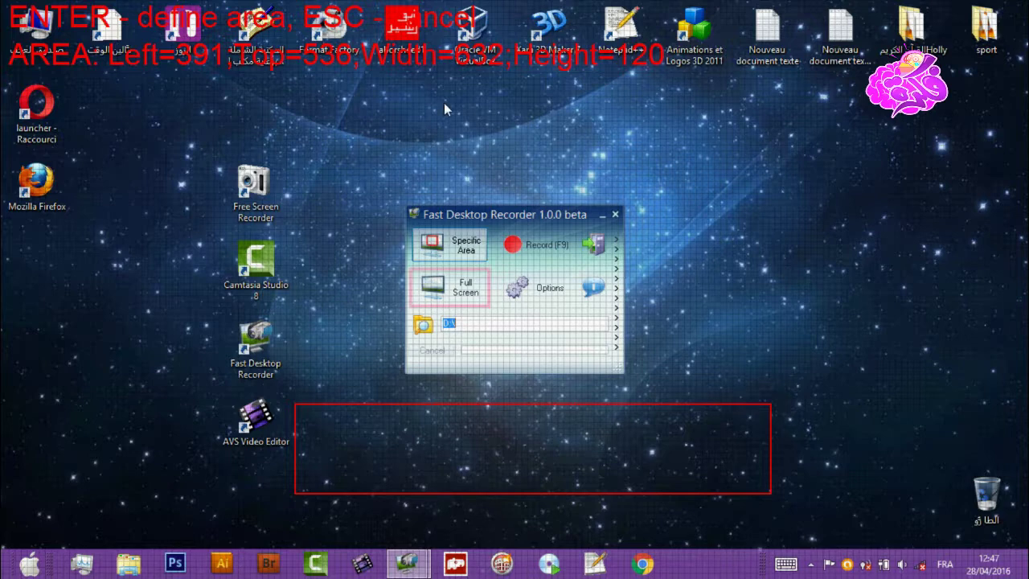
pyautogui.moveTo(444, 103); pyautogui.dragTo(123, 511)
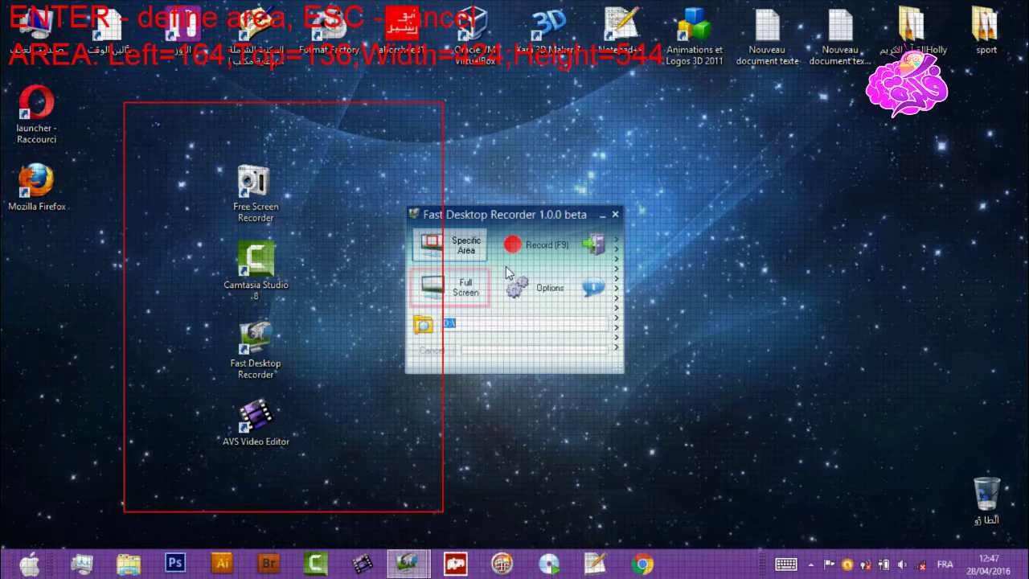
pyautogui.press('Return')
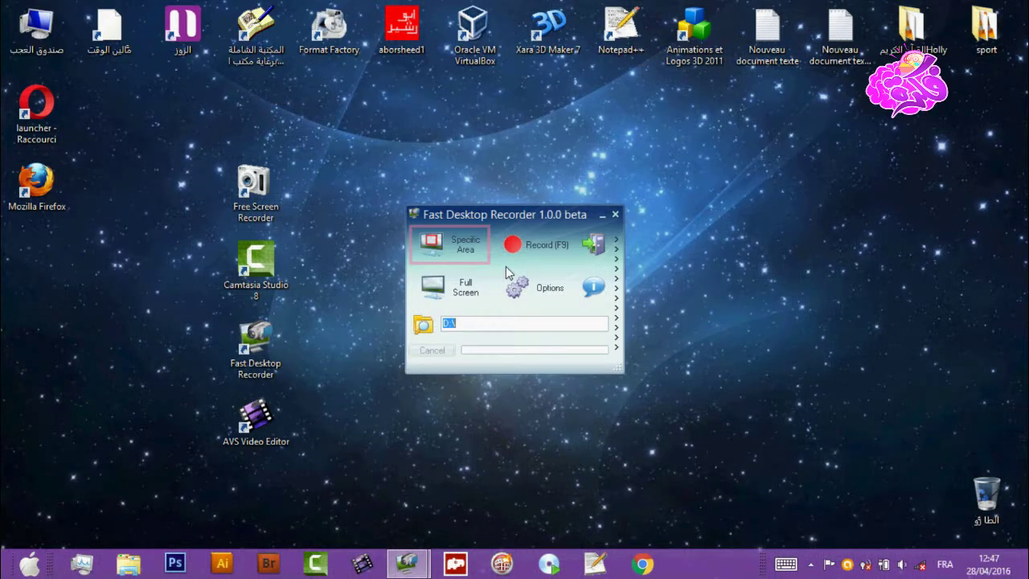
# Set the capture mode back to full screen and close Fast Desktop Recorder.
pyautogui.click(448, 288)
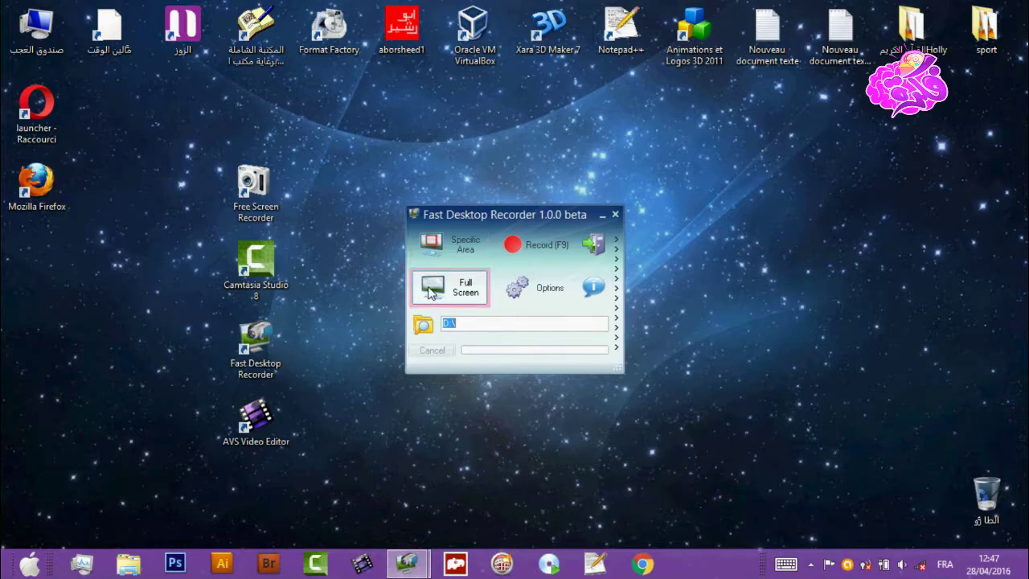
pyautogui.click(615, 215)
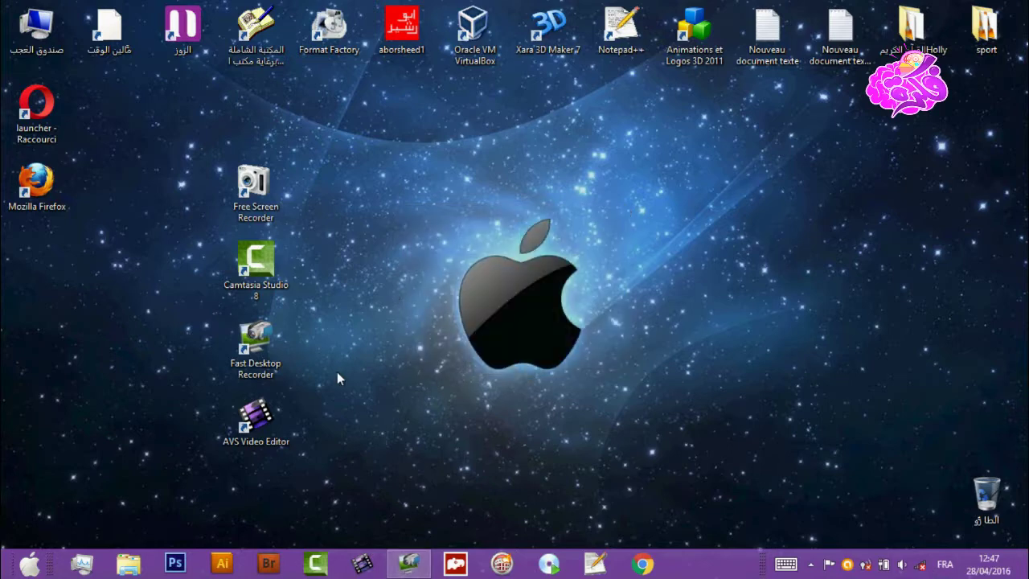
# Launch AVS Video Editor from its desktop shortcut.
pyautogui.doubleClick(257, 426)
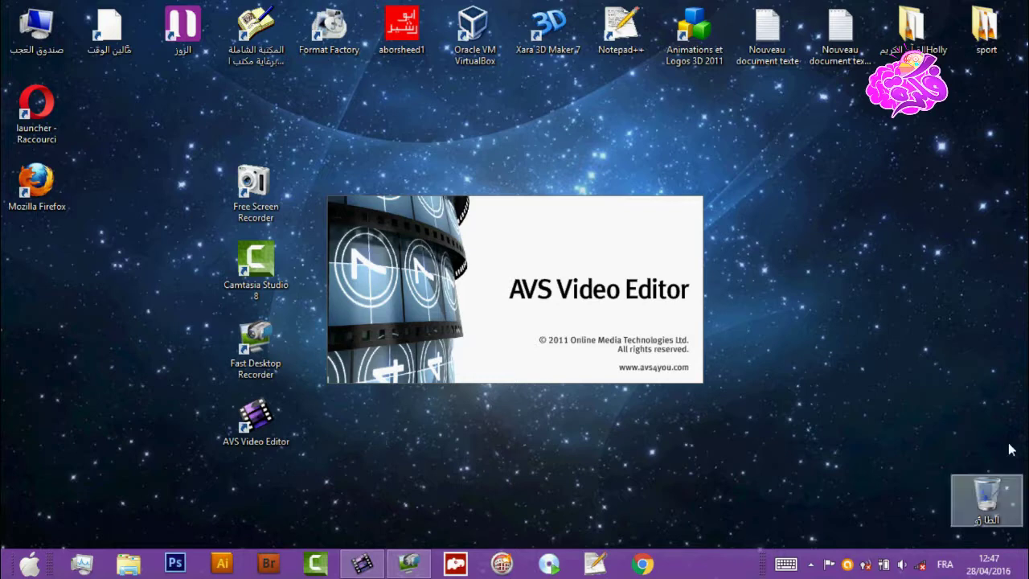
pyautogui.moveTo(609, 437)
pyautogui.mouseDown()
pyautogui.moveTo(613, 523)
pyautogui.moveTo(1028, 513)
pyautogui.moveTo(1027, 529)
pyautogui.mouseUp()
pyautogui.moveTo(1010, 413); pyautogui.dragTo(700, 508)
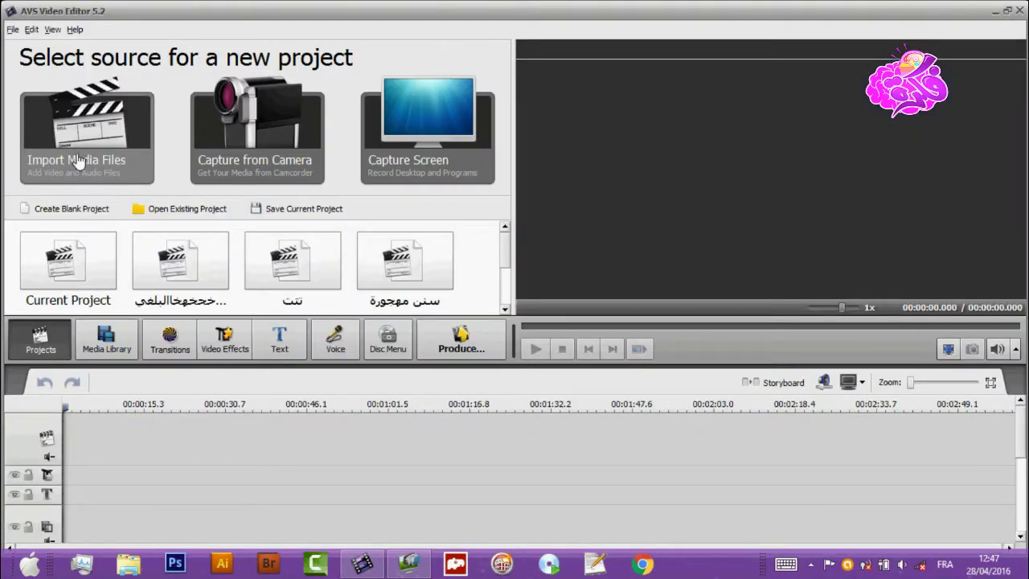
# View the media import dialog and the camera recorder window, closing each without importing or recording anything.
pyautogui.click(78, 161)
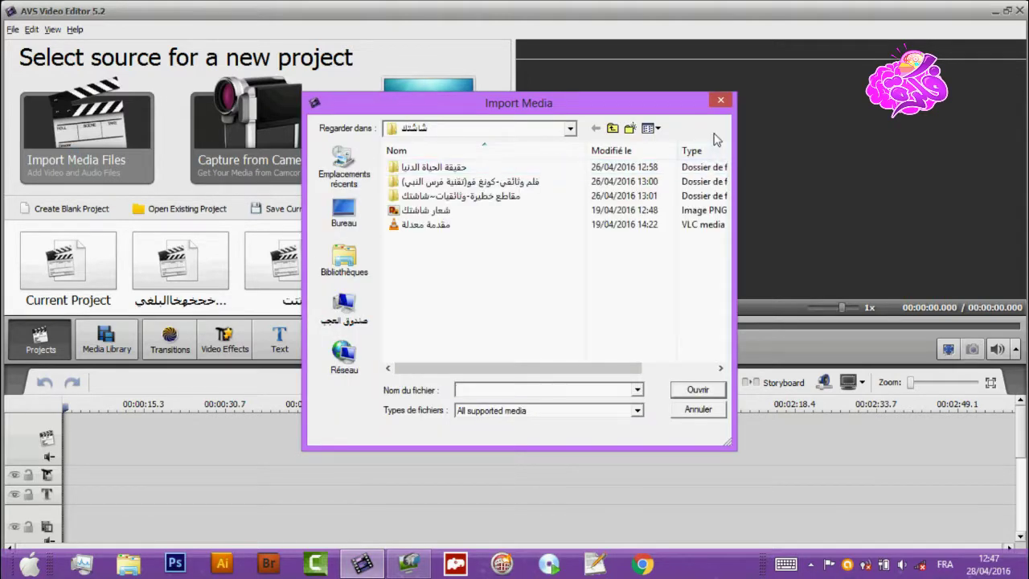
pyautogui.click(720, 100)
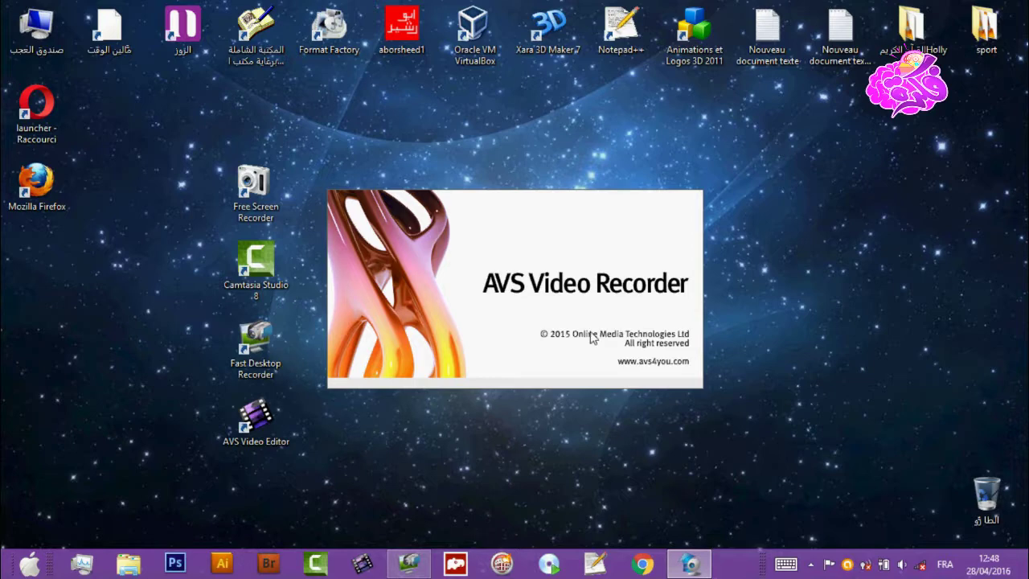
pyautogui.moveTo(411, 569)
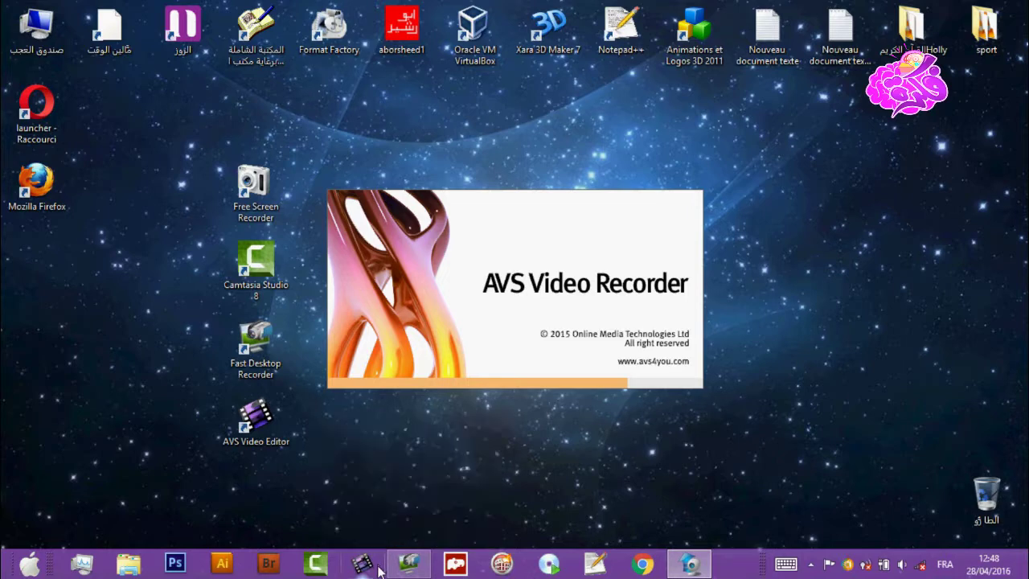
pyautogui.click(409, 568)
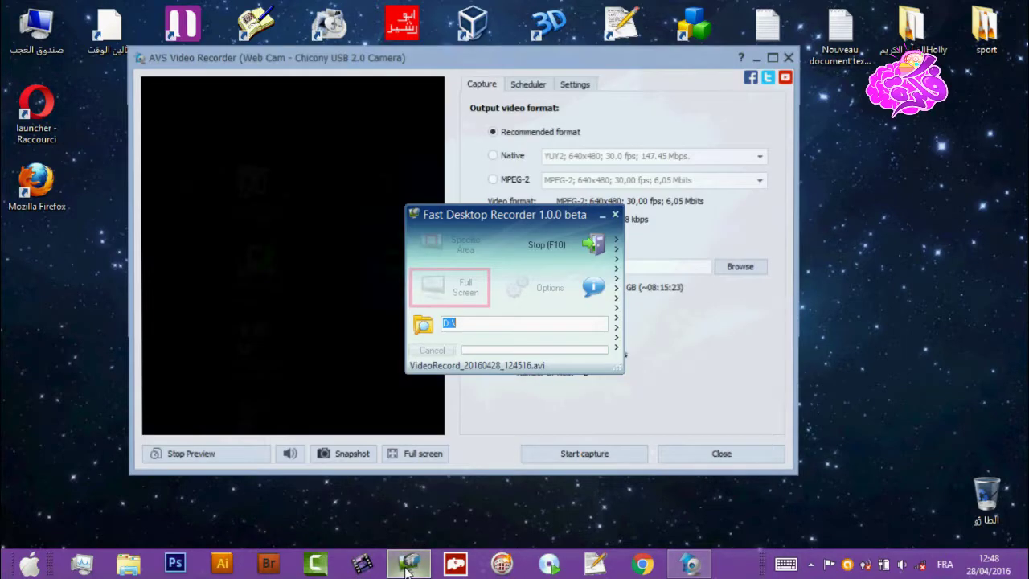
pyautogui.click(400, 275)
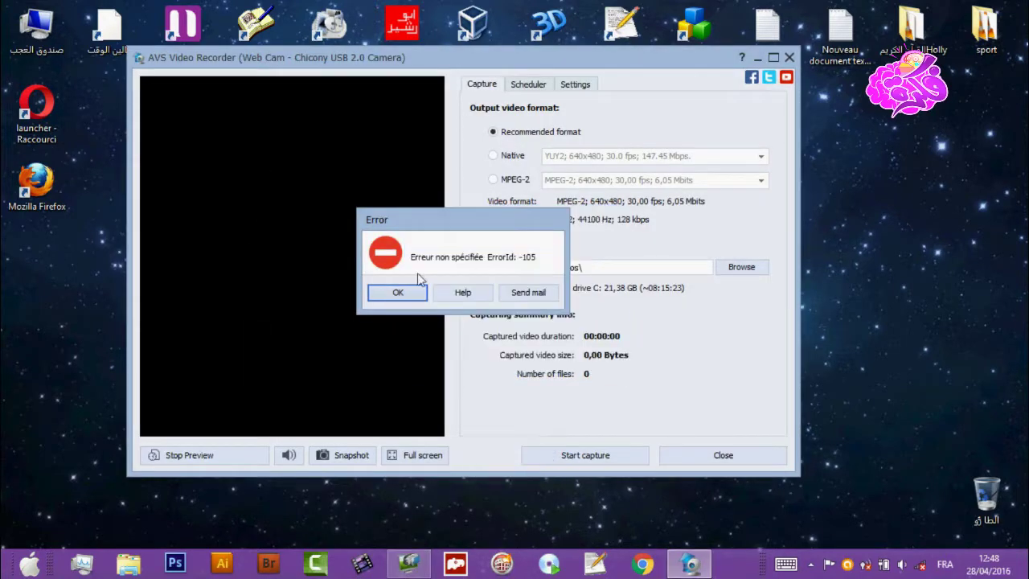
pyautogui.click(407, 291)
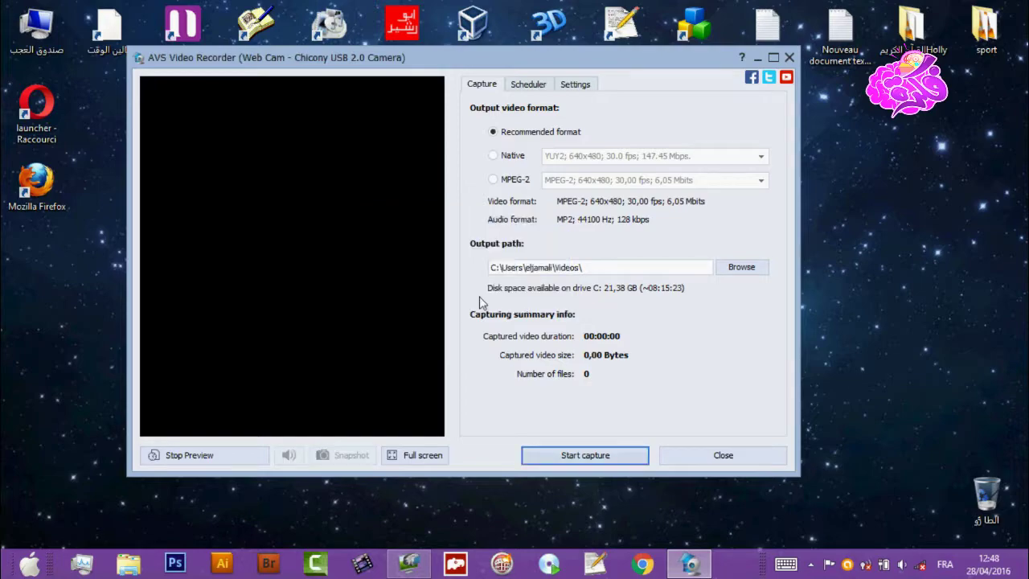
pyautogui.click(789, 57)
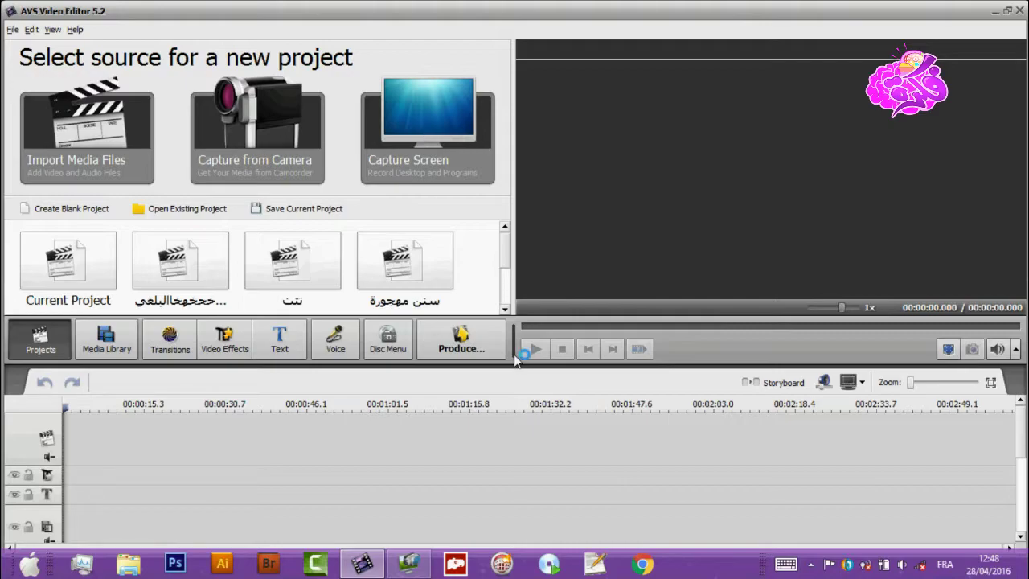
# Open AVS Screen Capture and resize and move the selected area to cover the four recorder and editor shortcuts and the desktop's centre.
pyautogui.press('super+d')
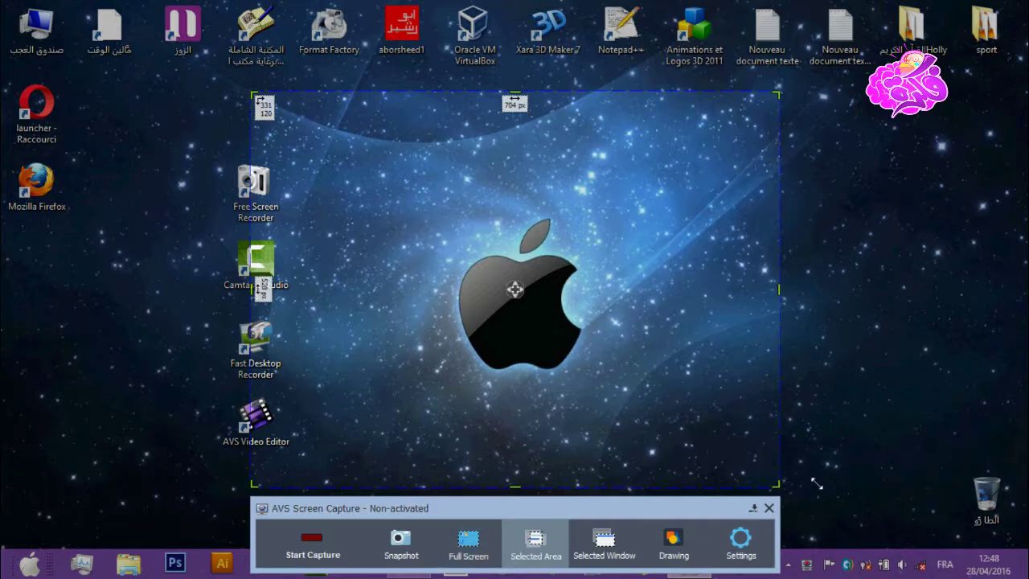
pyautogui.moveTo(779, 483); pyautogui.dragTo(832, 431)
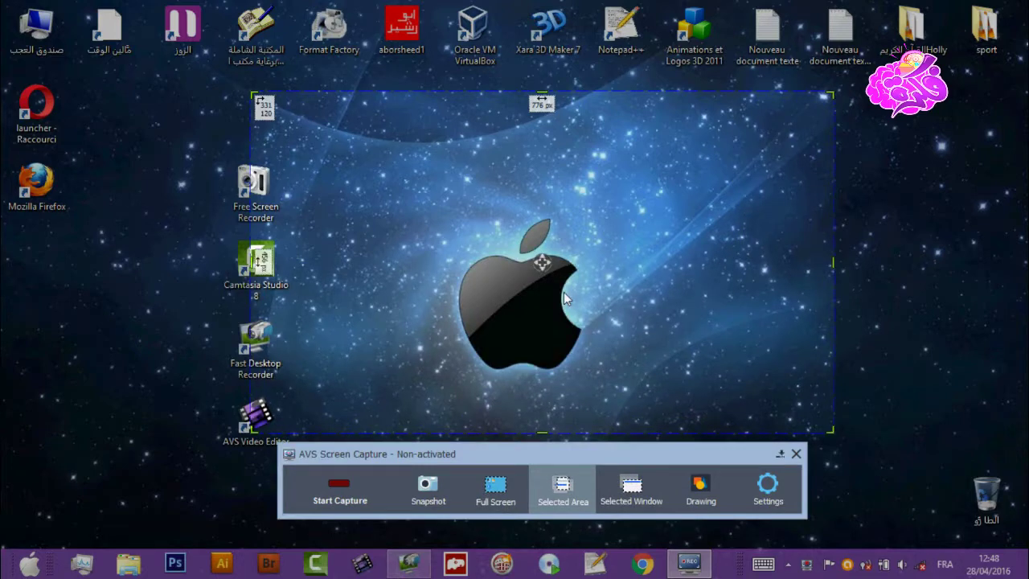
pyautogui.moveTo(541, 262); pyautogui.dragTo(294, 171)
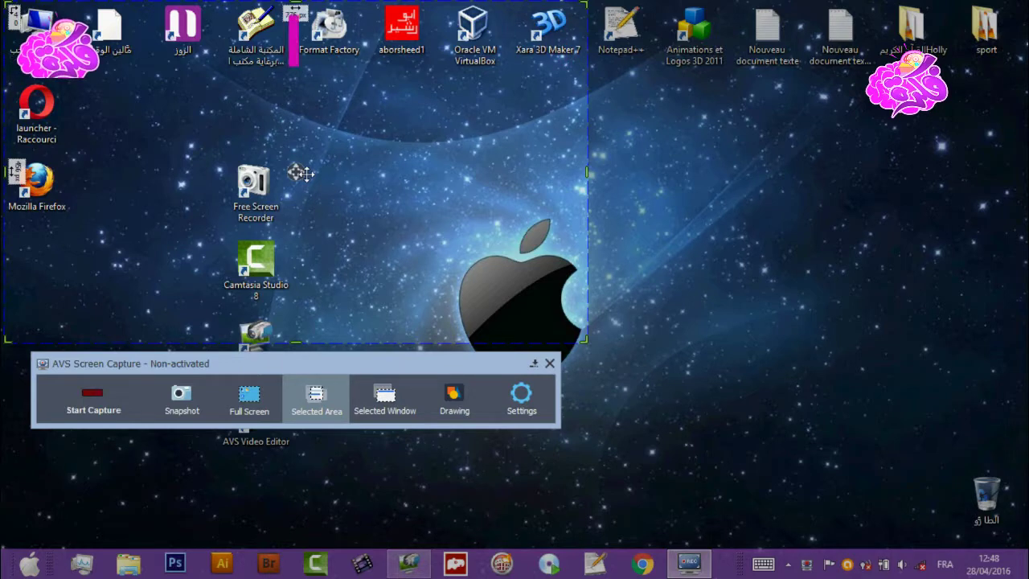
pyautogui.moveTo(295, 171); pyautogui.dragTo(589, 171)
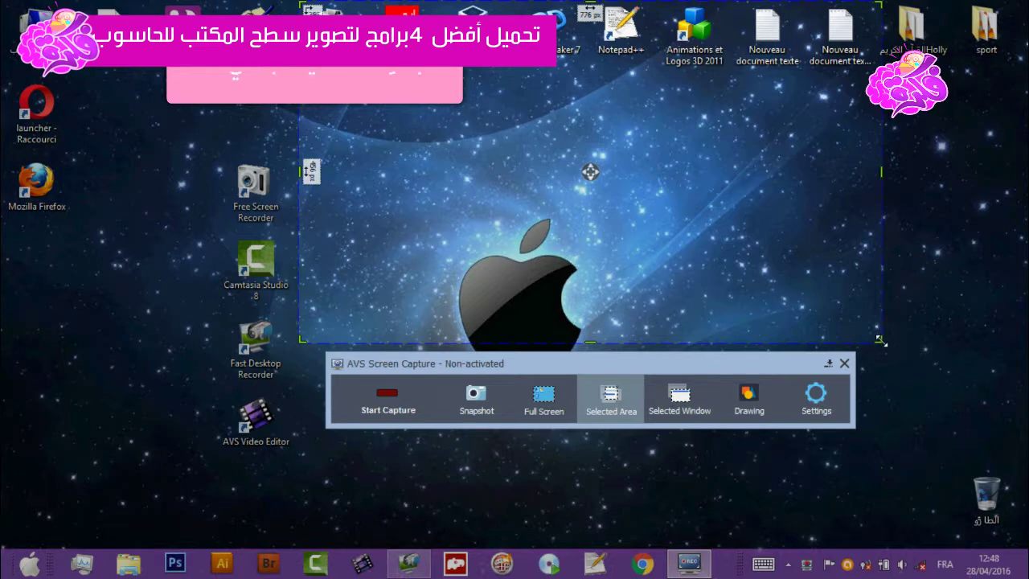
pyautogui.moveTo(879, 339); pyautogui.dragTo(801, 477)
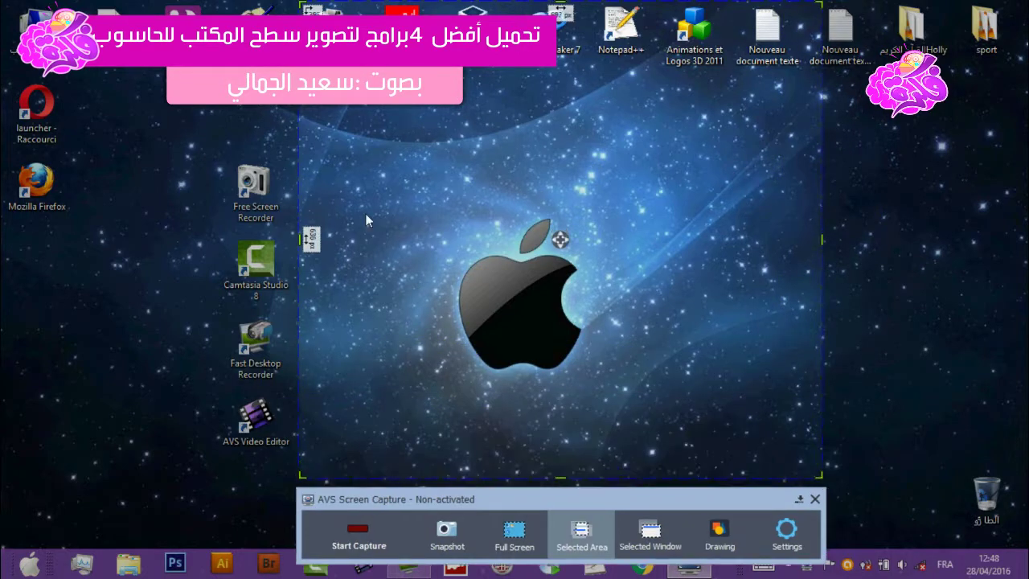
pyautogui.moveTo(298, 242); pyautogui.dragTo(201, 242)
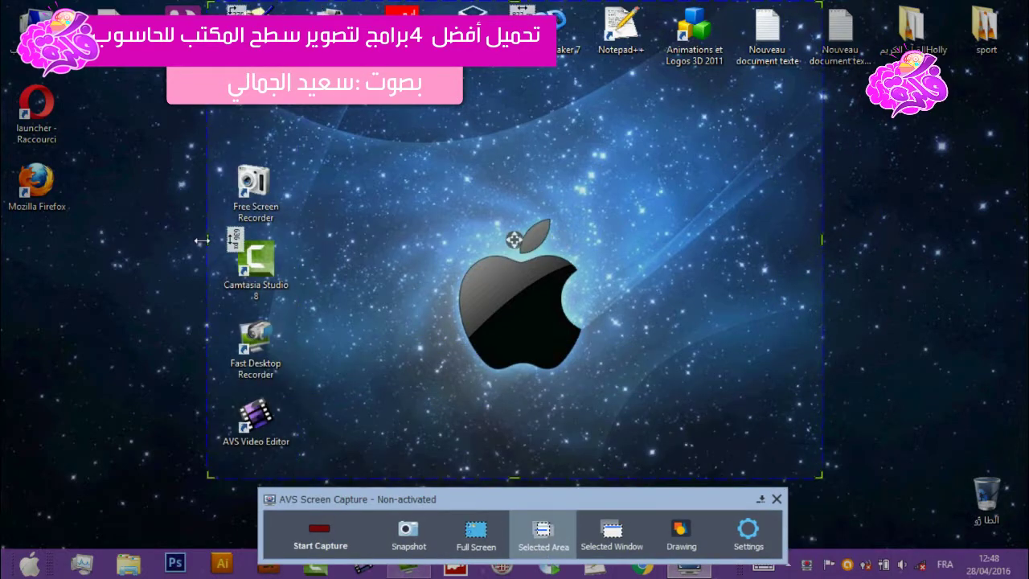
# Switch the capture area to full screen and take a snapshot, cancelling its save dialog.
pyautogui.click(461, 546)
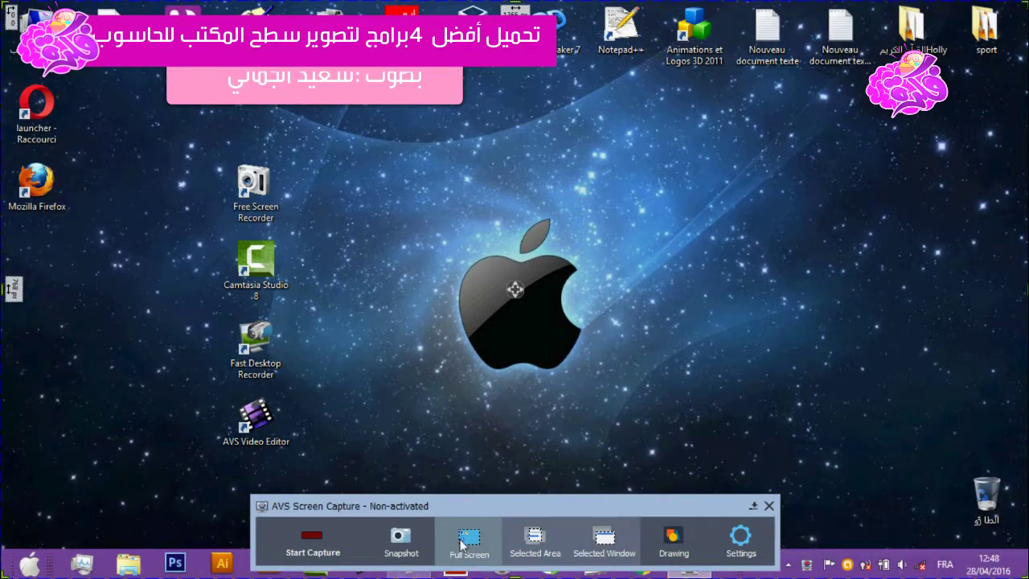
pyautogui.click(417, 547)
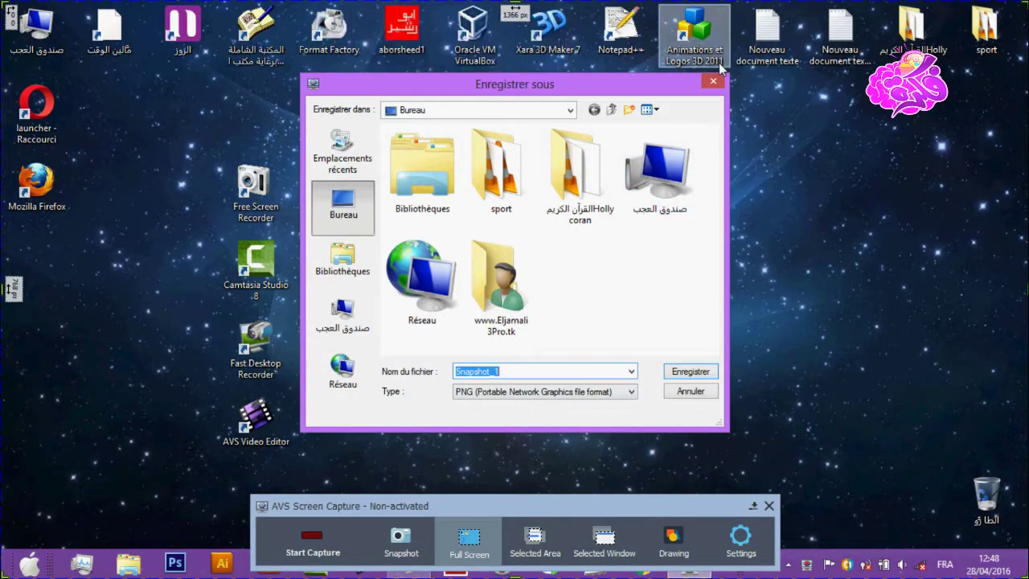
pyautogui.click(588, 356)
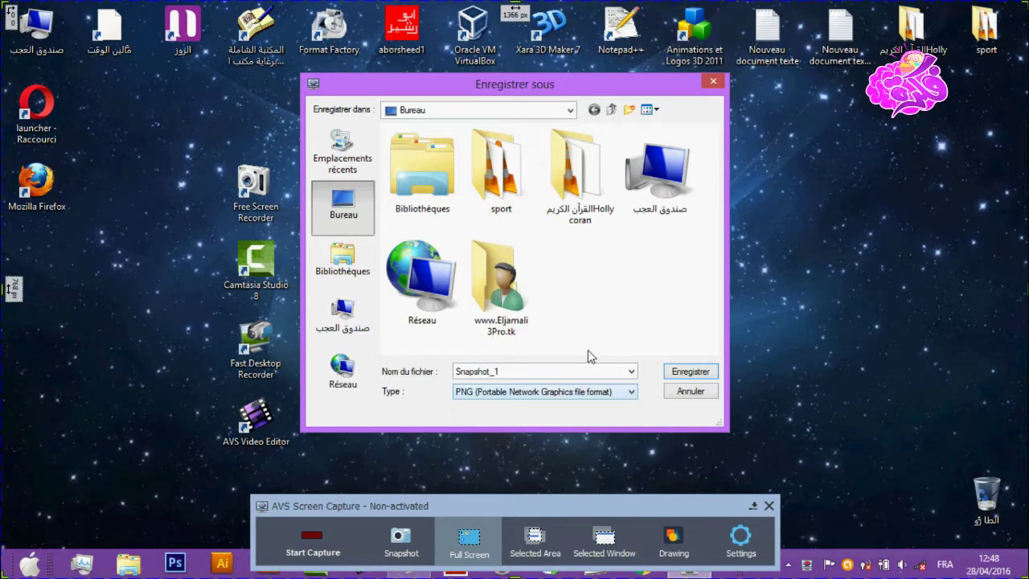
pyautogui.click(713, 81)
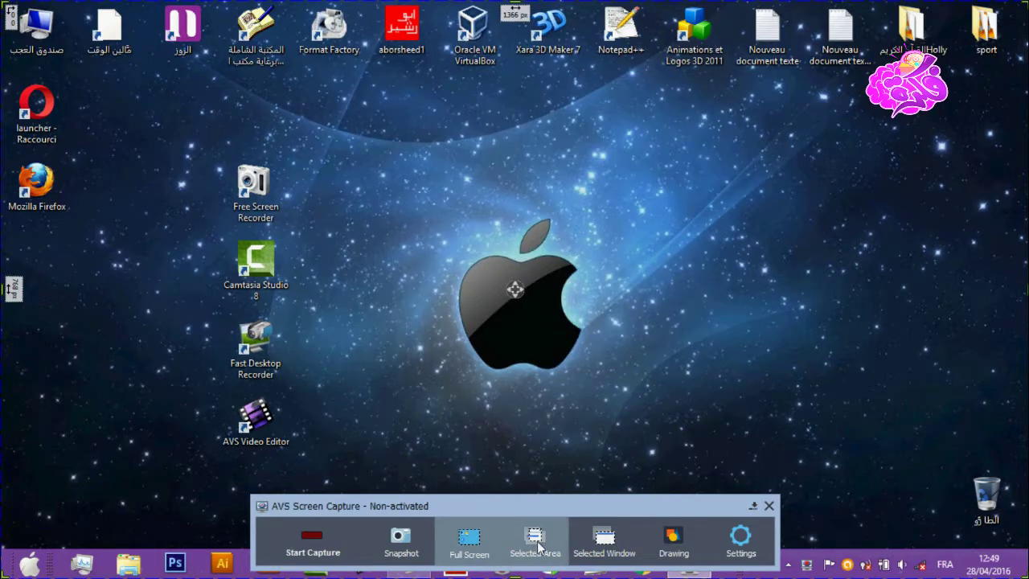
# Try the Selected Area and Selected Window modes, picking the taskbar's program buttons and a tray icon, and return to full screen.
pyautogui.click(536, 542)
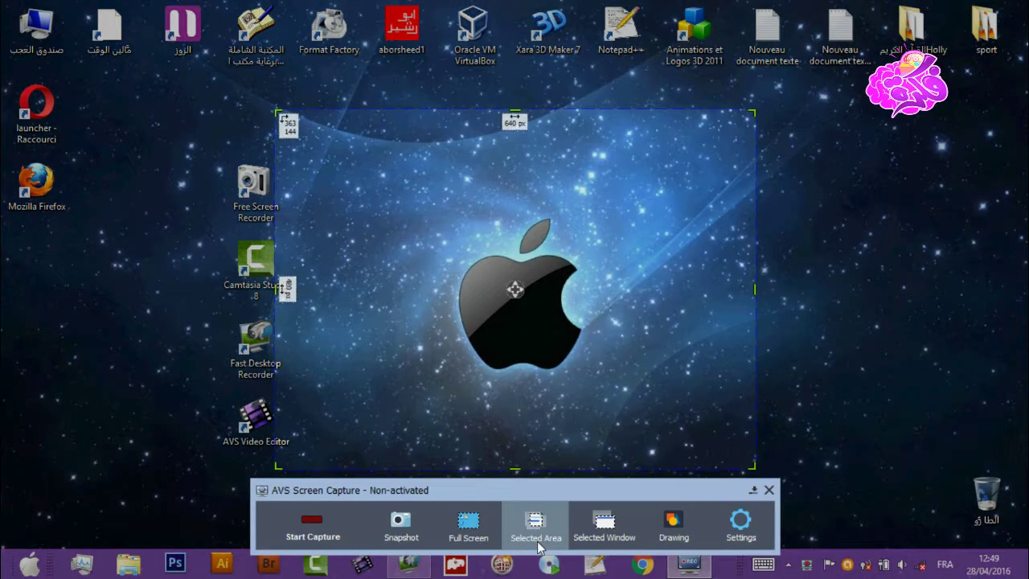
pyautogui.click(584, 515)
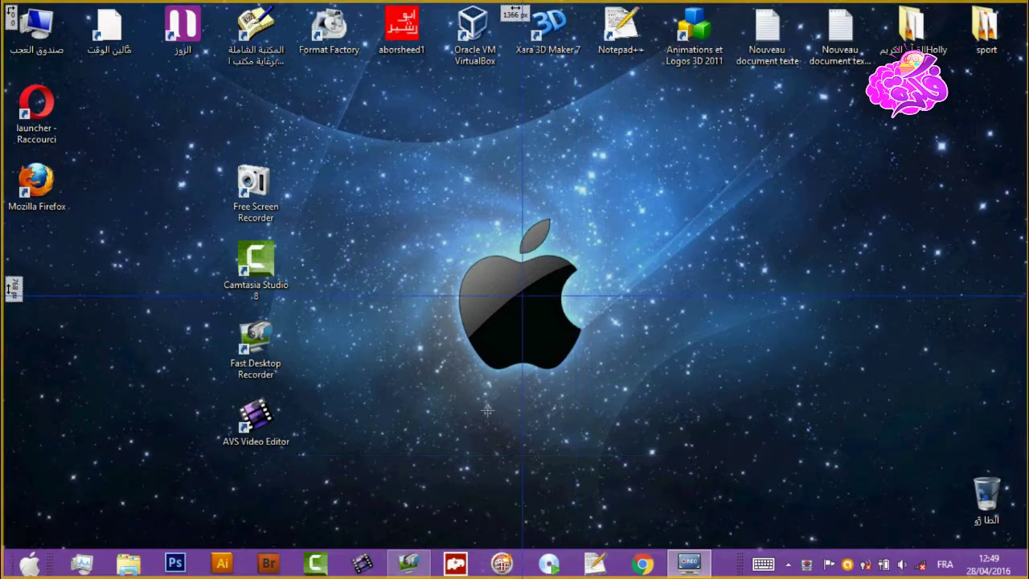
pyautogui.moveTo(56, 548); pyautogui.dragTo(730, 578)
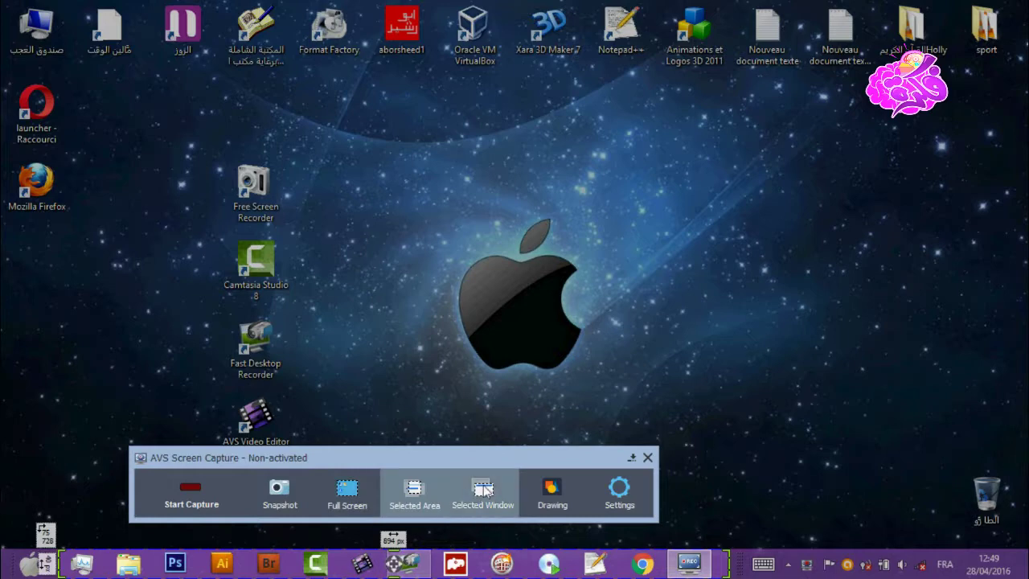
pyautogui.click(482, 490)
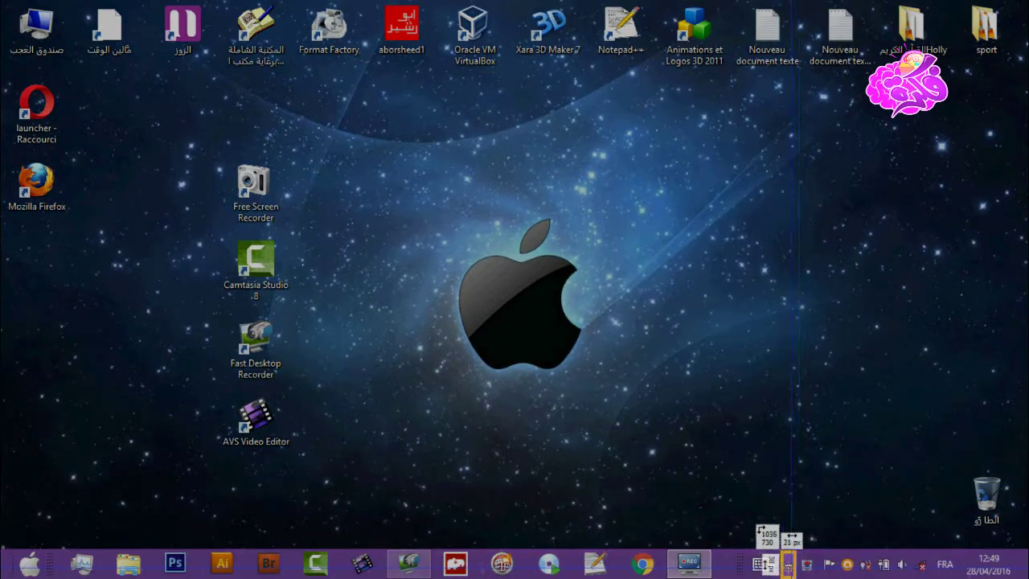
pyautogui.click(802, 564)
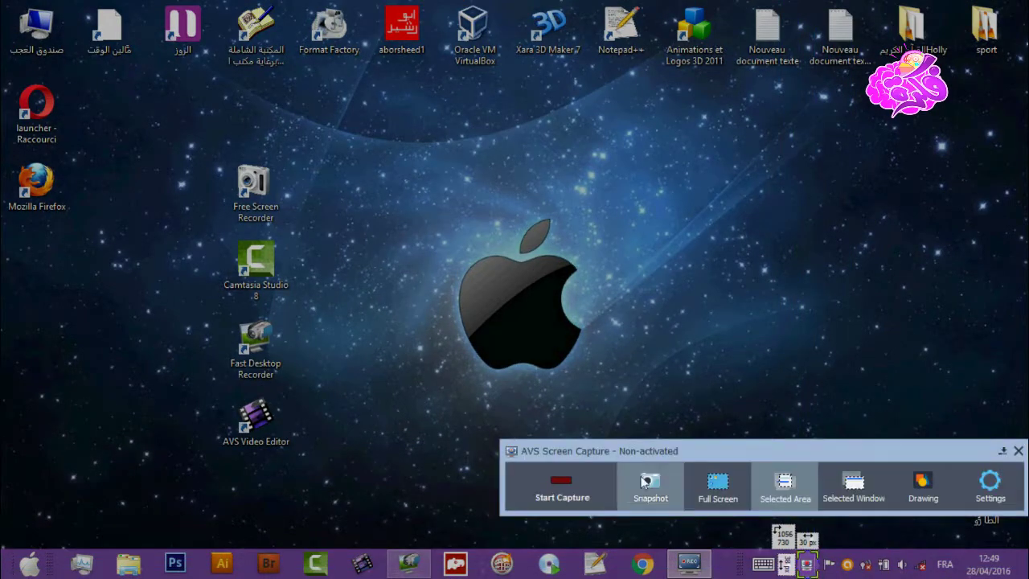
pyautogui.click(718, 483)
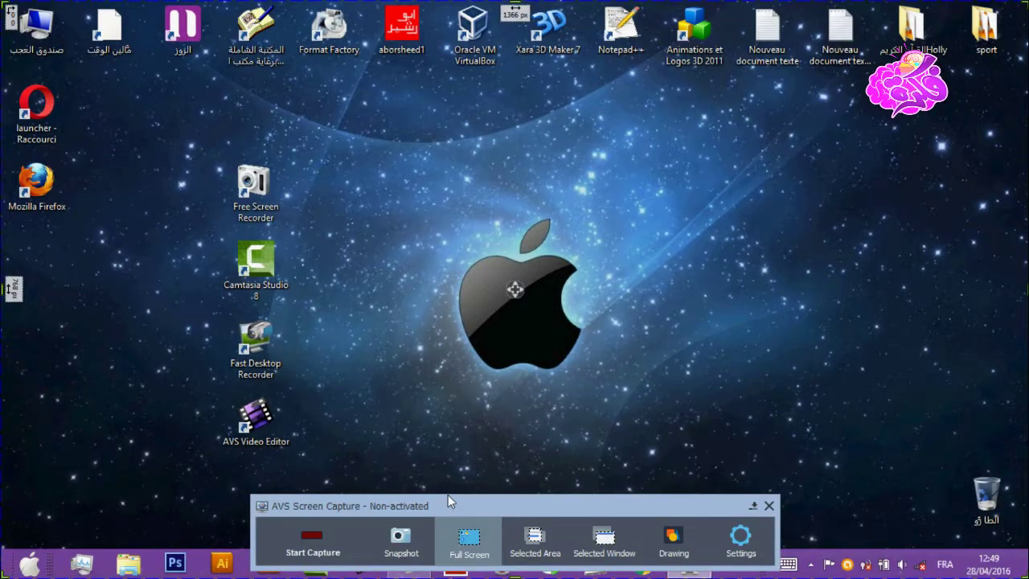
# Open the screen capture settings and view the folder choices for temporary files, leaving the directory as it is.
pyautogui.click(720, 540)
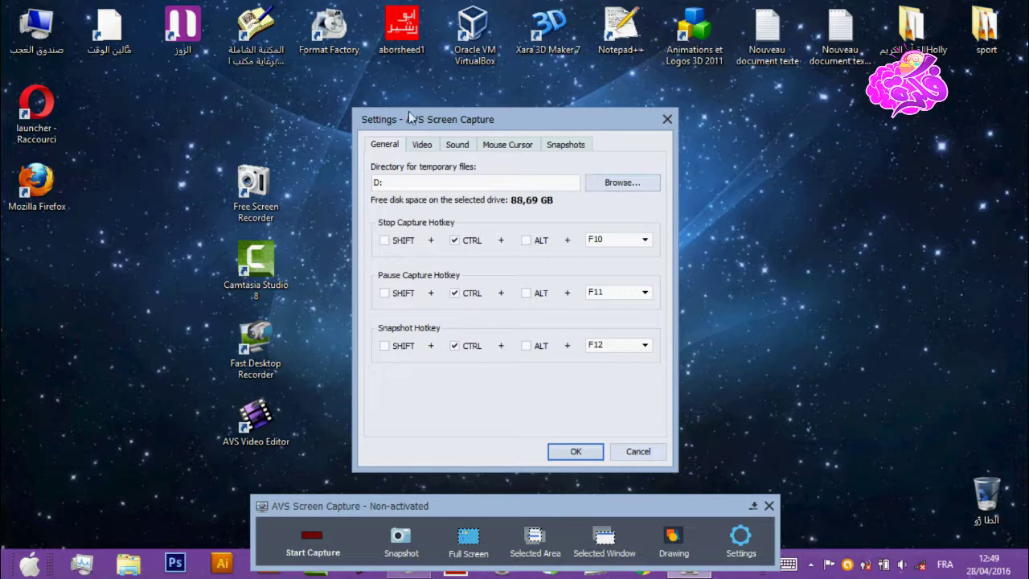
pyautogui.click(611, 184)
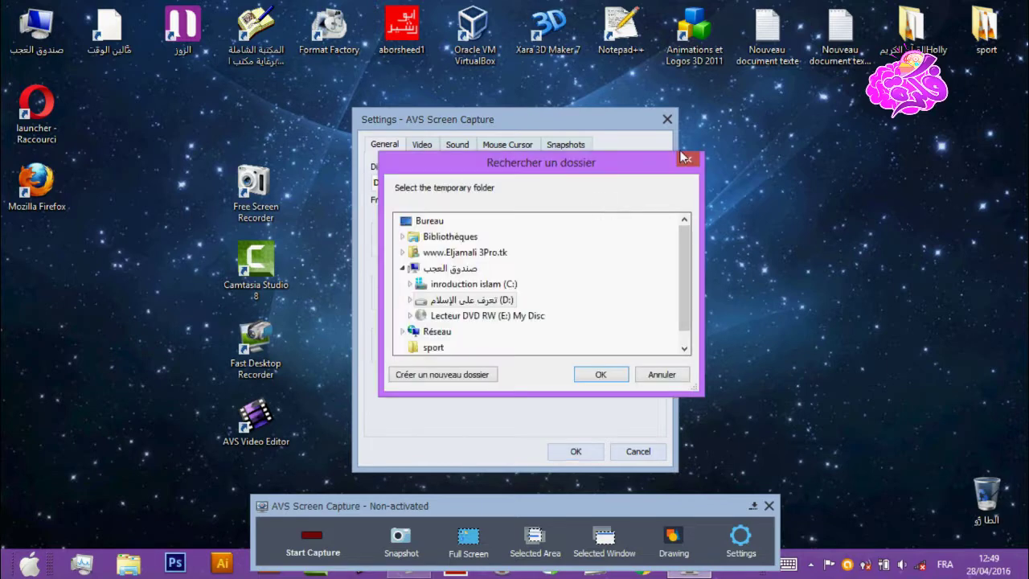
pyautogui.click(687, 160)
# Try the WMV and FLV video file formats and set the format back to AVI.
pyautogui.click(415, 148)
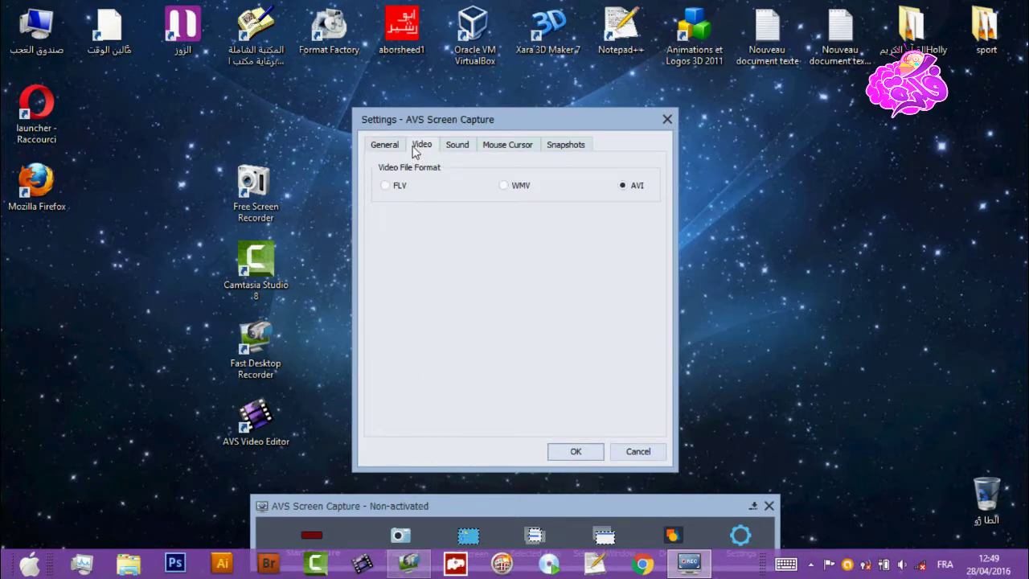
pyautogui.click(505, 189)
pyautogui.click(385, 186)
pyautogui.click(621, 185)
# Review the sound settings and set the cursor highlight shape to the green arrow.
pyautogui.click(458, 145)
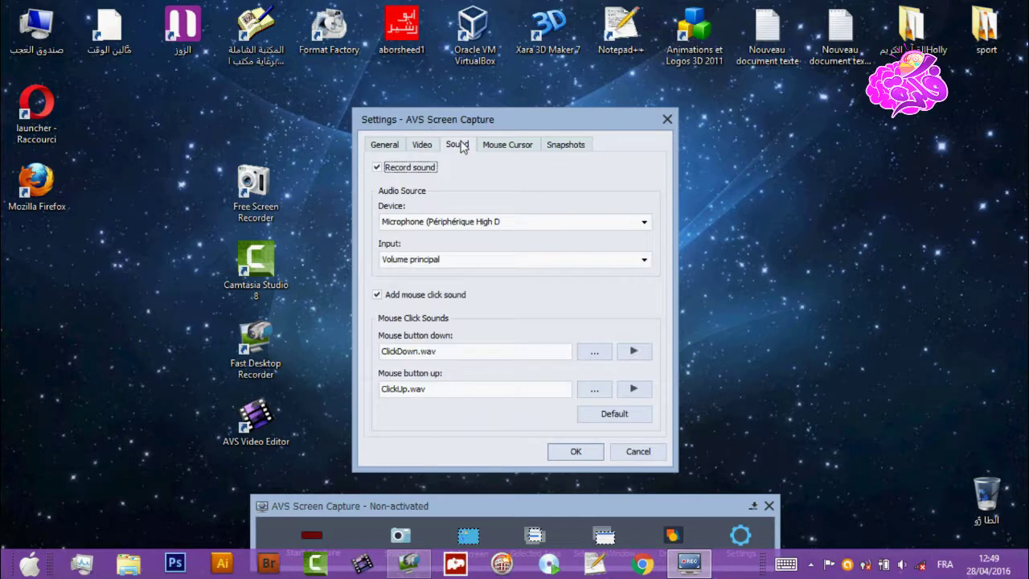
pyautogui.click(514, 147)
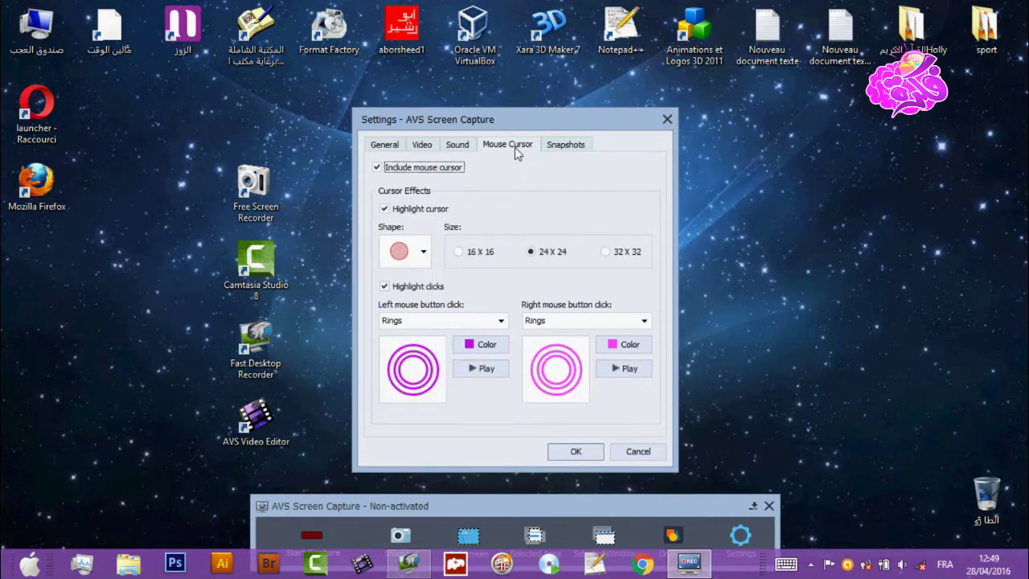
pyautogui.click(424, 250)
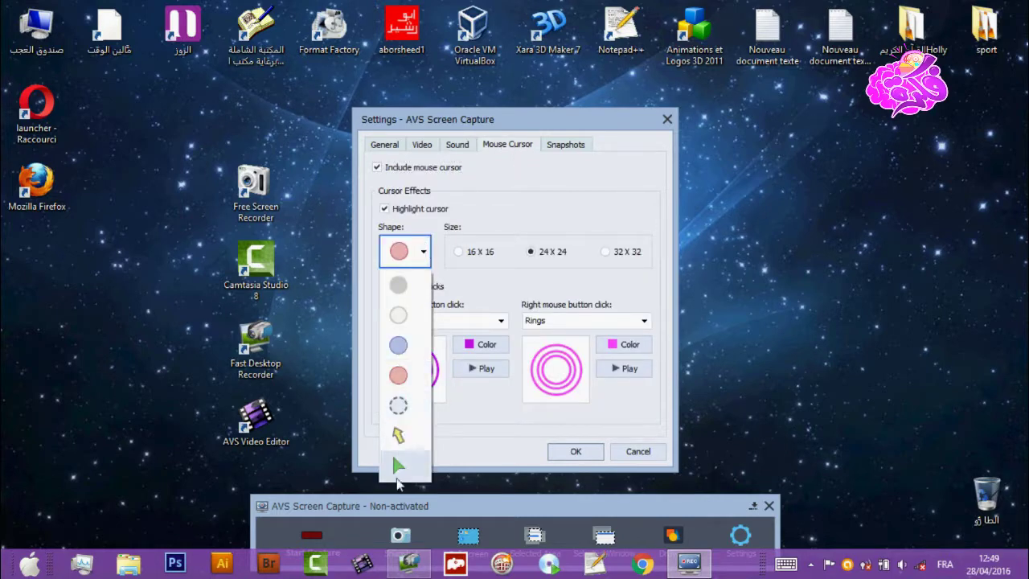
pyautogui.click(399, 468)
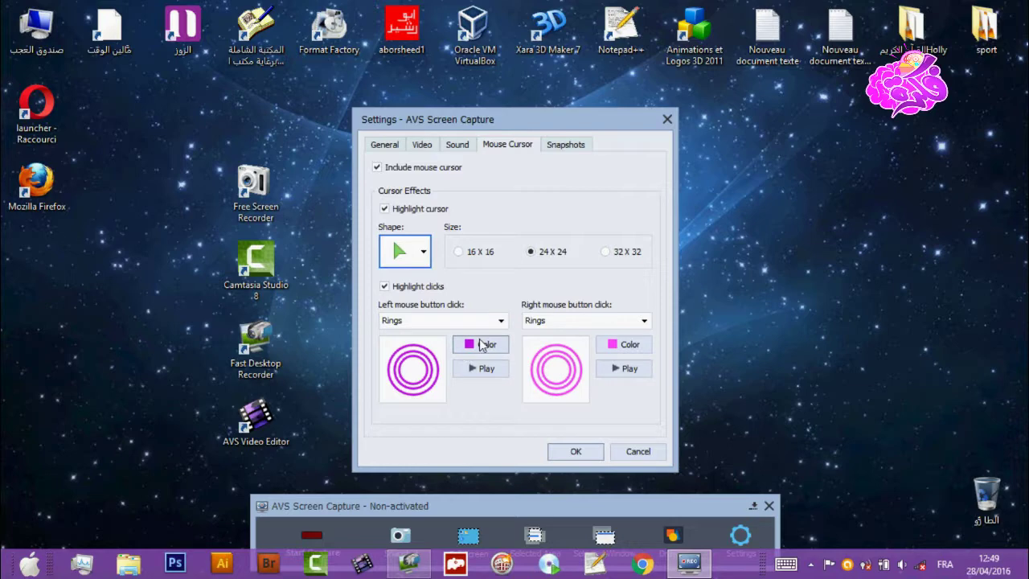
# Preview the left and right click effects, try Cross for the left mouse button effect and set it to Circle.
pyautogui.click(473, 372)
pyautogui.click(617, 371)
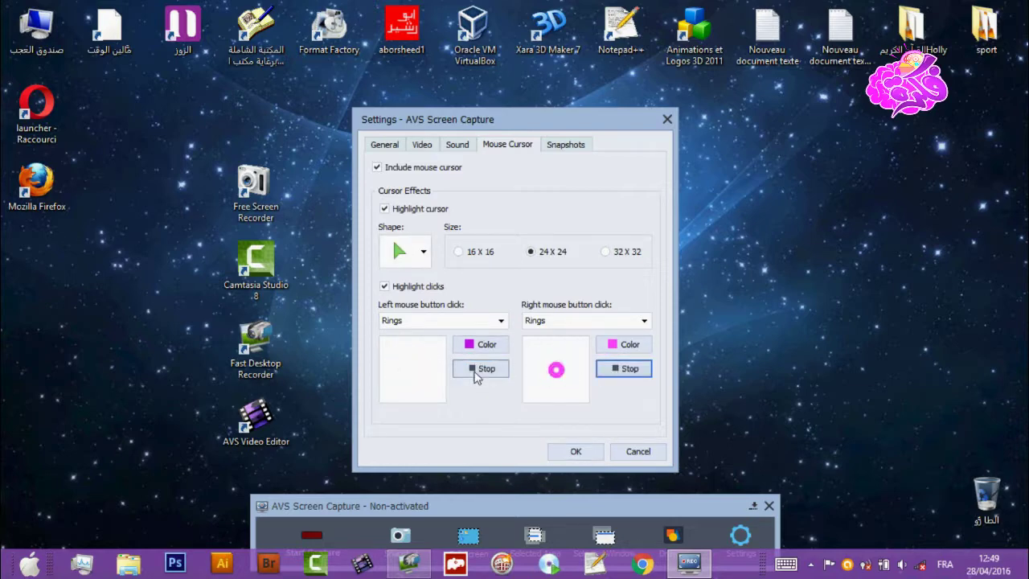
pyautogui.click(478, 322)
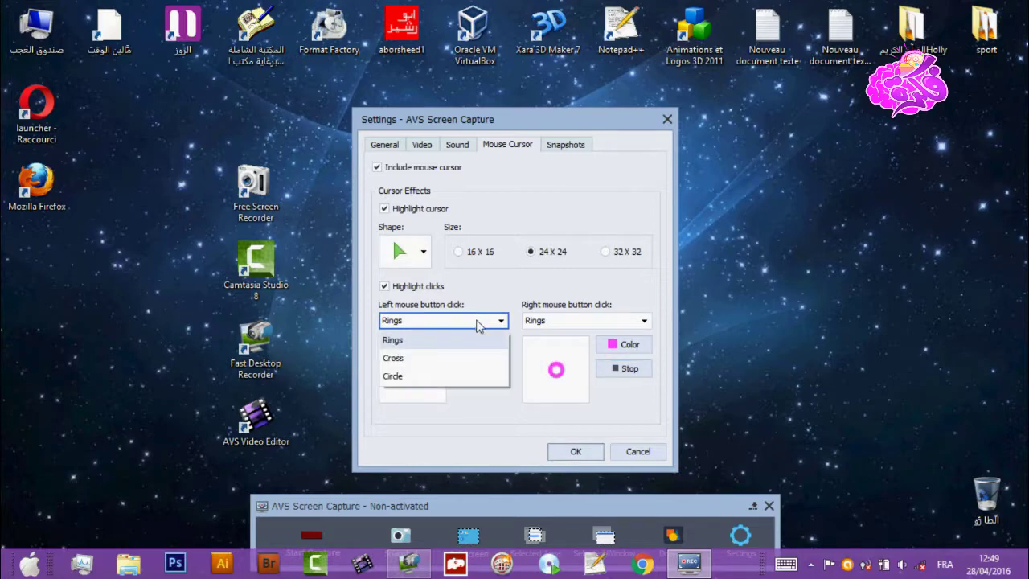
pyautogui.click(476, 359)
pyautogui.click(475, 322)
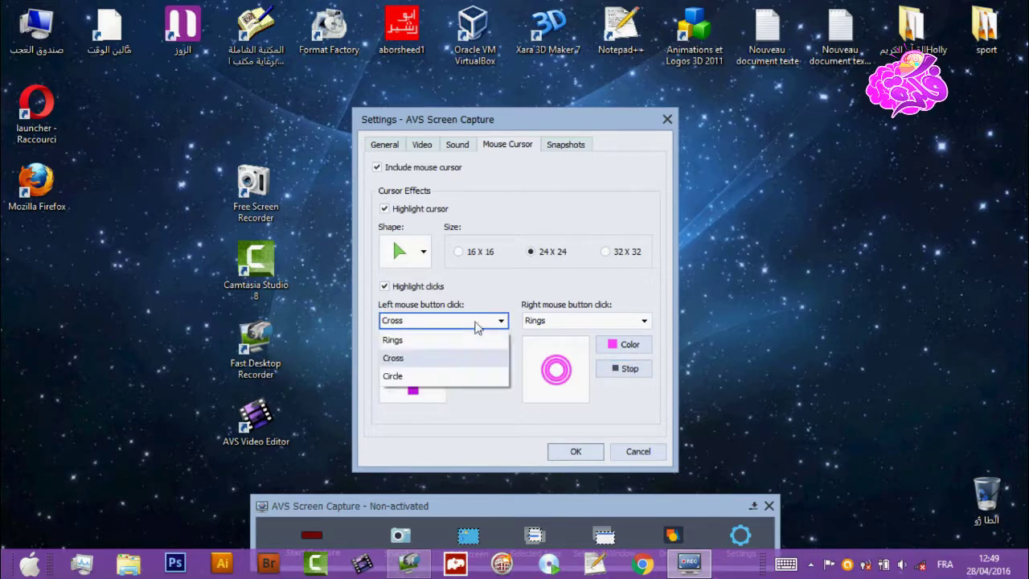
pyautogui.click(469, 378)
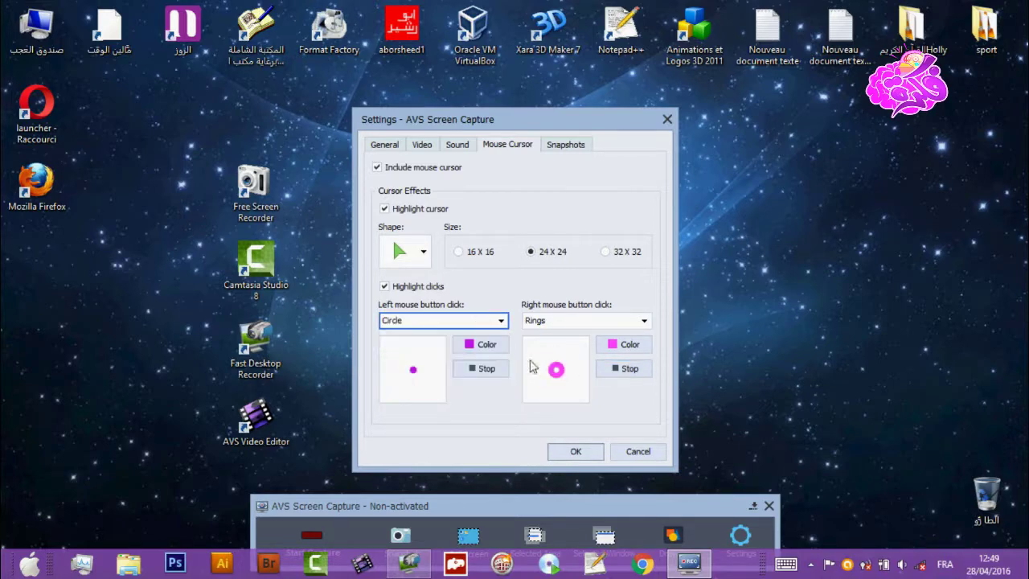
# Keep Rings as the right mouse button effect, save the capture settings and try to start a full-screen capture.
pyautogui.click(560, 323)
pyautogui.click(560, 325)
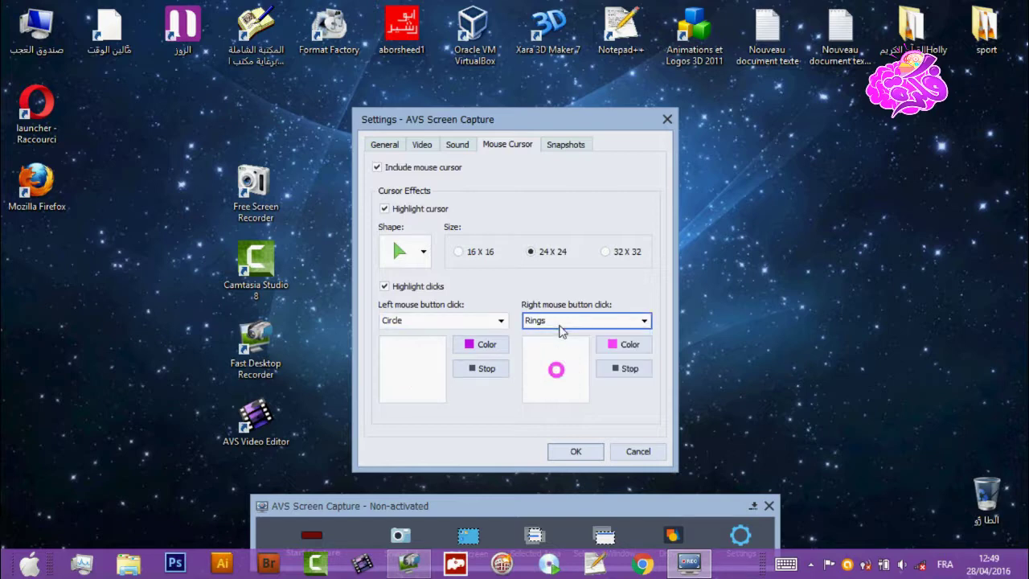
pyautogui.click(575, 450)
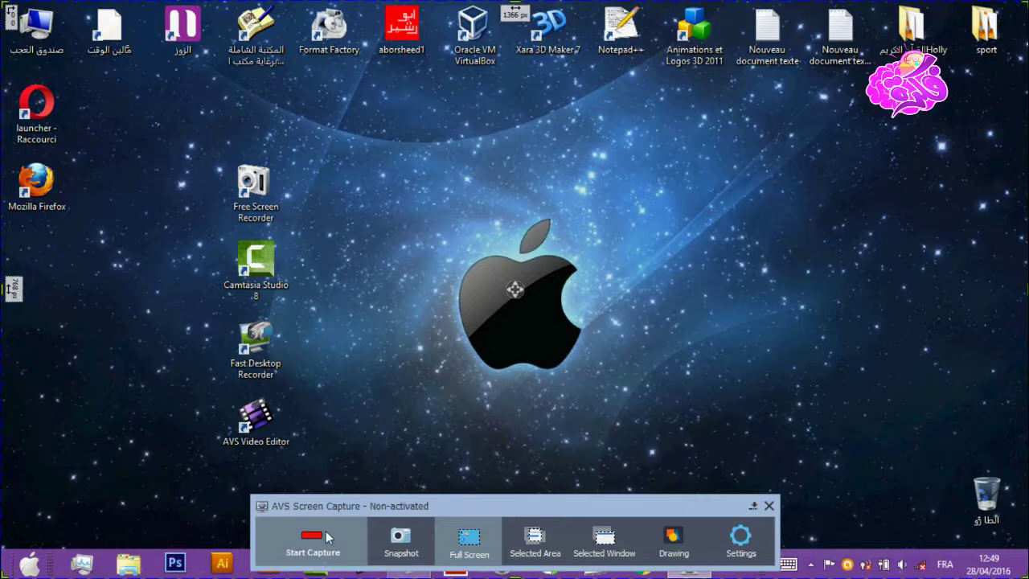
pyautogui.click(326, 530)
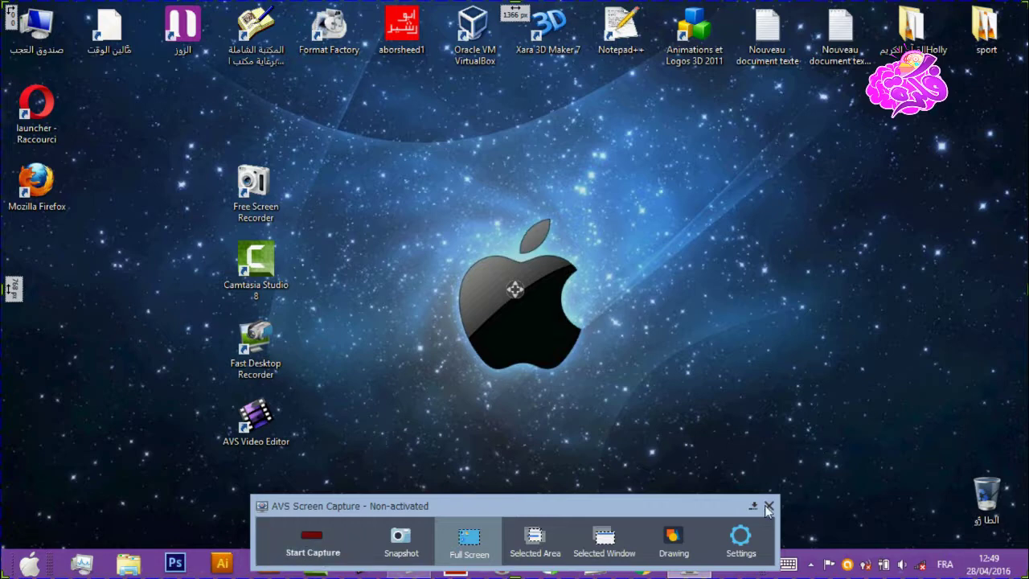